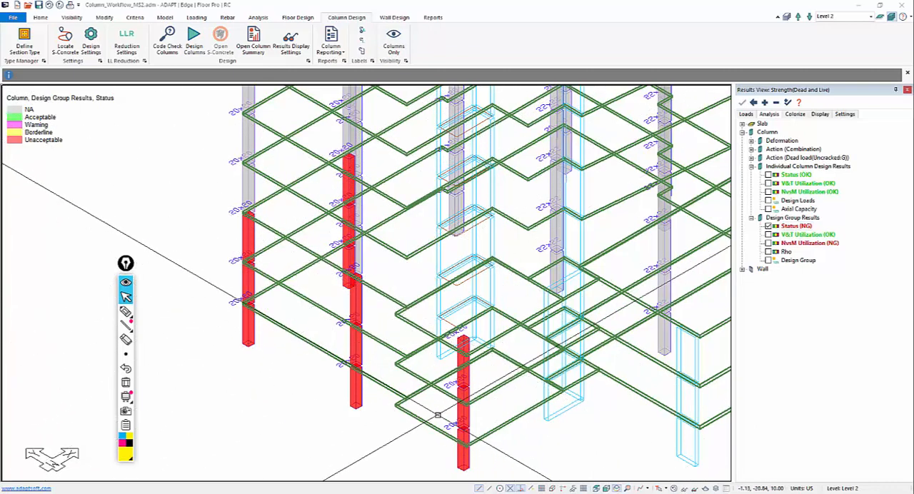
Step: Switch the model to a front elevation to view the unacceptable columns against the level lines
{"action": "middle_click_drag", "start_coordinate": [399, 407], "coordinate": [427, 375]}
{"action": "scroll", "coordinate": [427, 375], "scroll_direction": "down", "scroll_amount": 1}
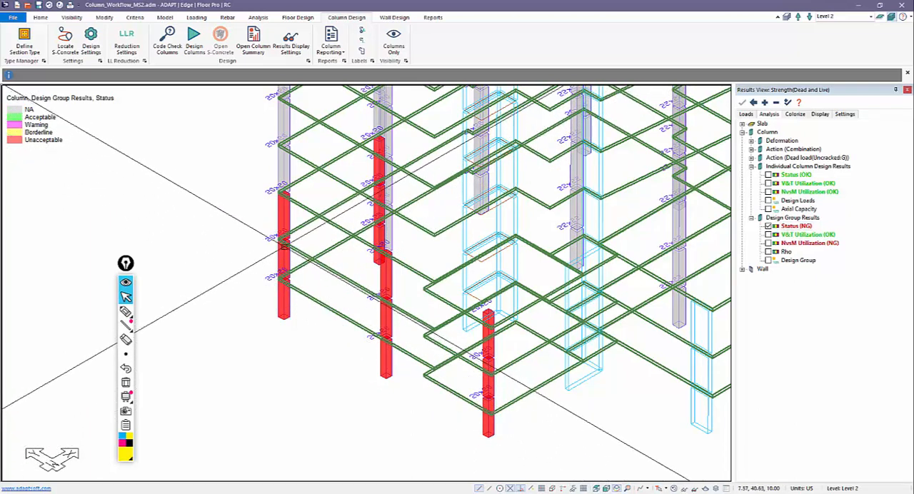
{"action": "scroll", "coordinate": [436, 392], "scroll_direction": "up", "scroll_amount": 3}
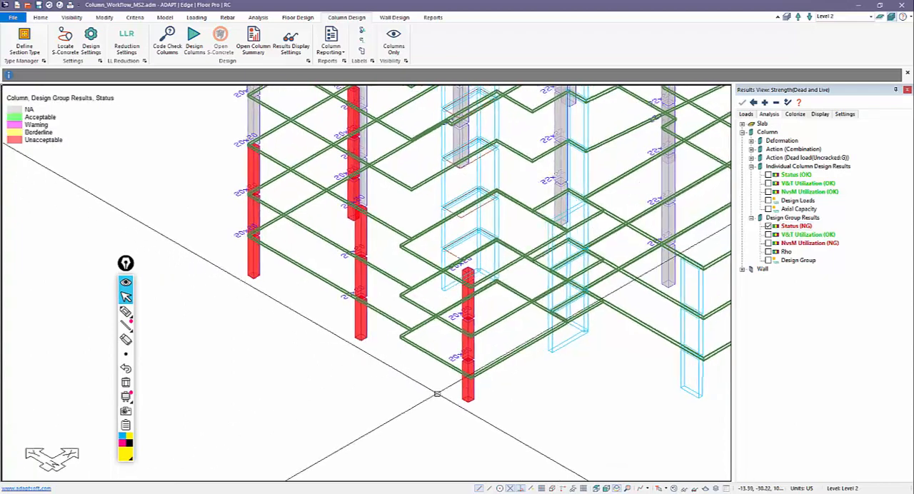
{"action": "scroll", "coordinate": [453, 403], "scroll_direction": "down", "scroll_amount": 2}
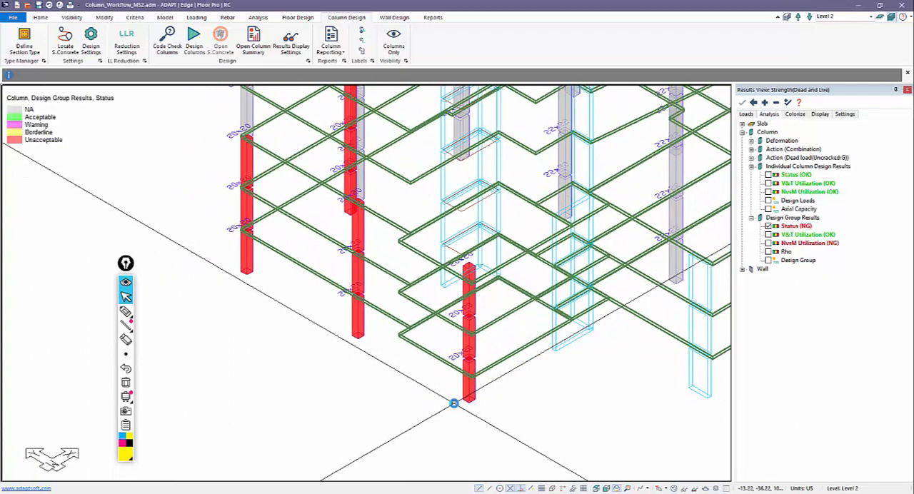
{"action": "scroll", "coordinate": [449, 404], "scroll_direction": "down", "scroll_amount": 2}
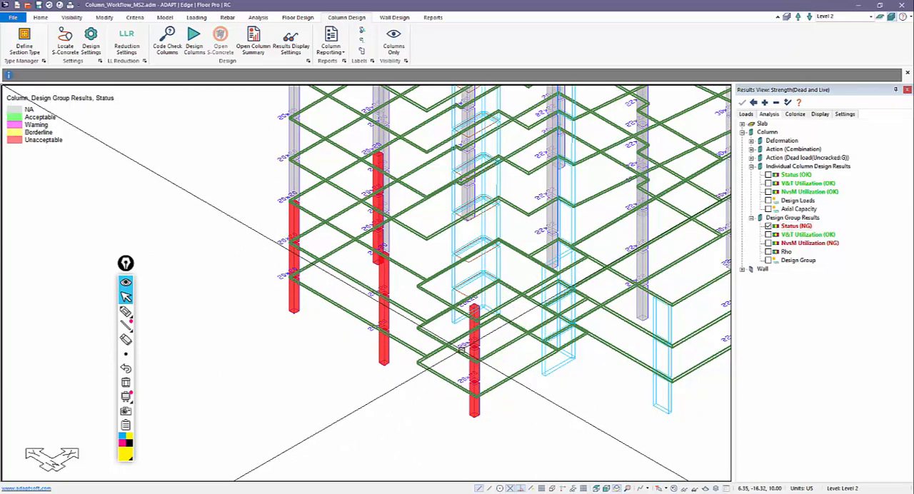
{"action": "left_click", "coordinate": [605, 489]}
{"action": "scroll", "coordinate": [604, 373], "scroll_direction": "down", "scroll_amount": 1}
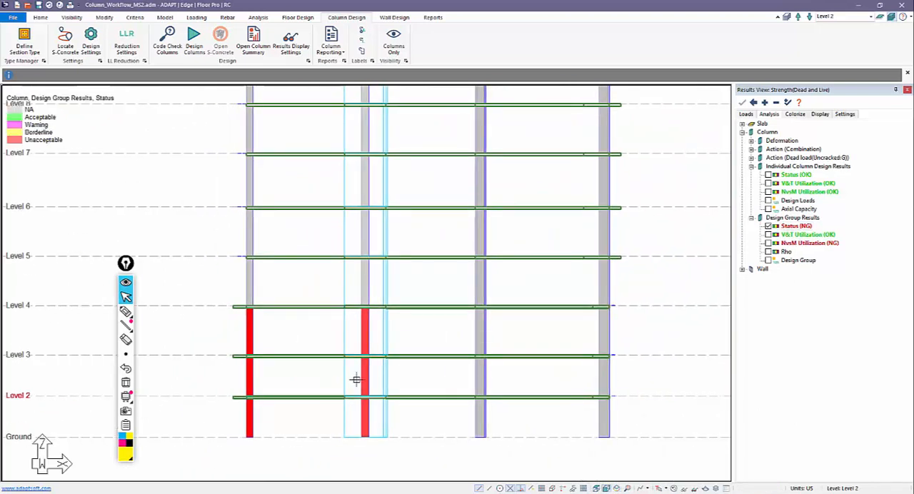
{"action": "middle_click_drag", "start_coordinate": [357, 379], "coordinate": [427, 364]}
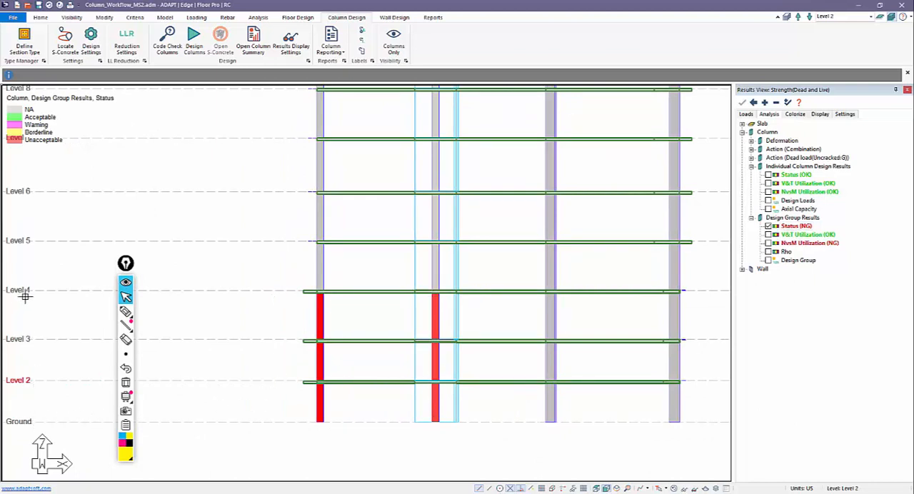
Step: Review the elevation and height of each level in the Reference Plane Manager
{"action": "left_click", "coordinate": [786, 16]}
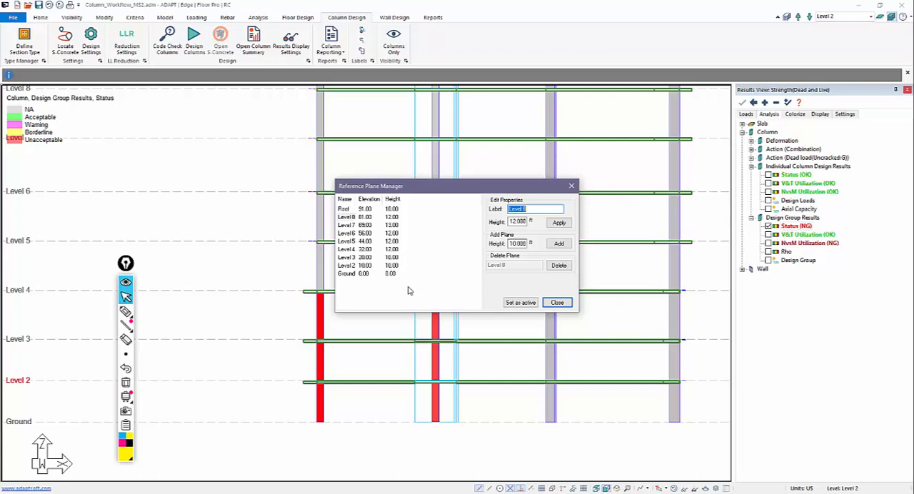
{"action": "left_click", "coordinate": [550, 304]}
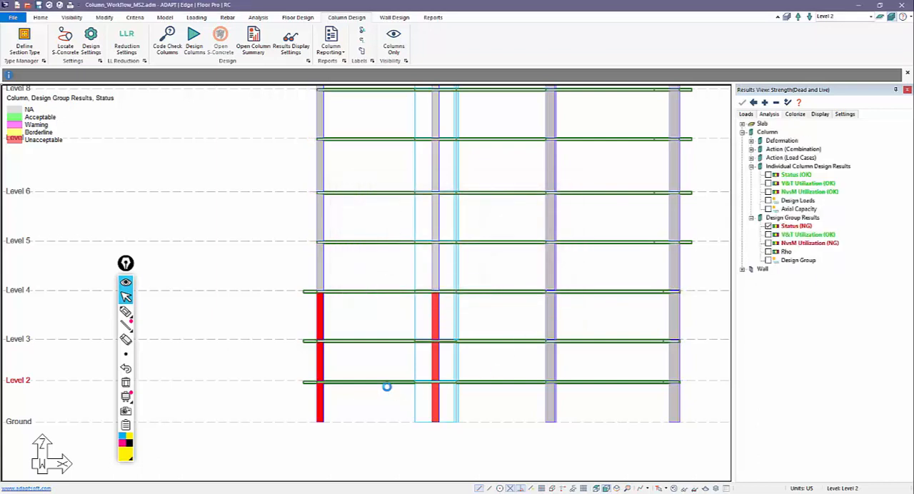
{"action": "double_click", "coordinate": [374, 380]}
{"action": "left_click", "coordinate": [228, 274]}
Step: Return the model to an isometric view framed on the red columns at the lower levels
{"action": "left_click", "coordinate": [620, 489]}
{"action": "scroll", "coordinate": [286, 371], "scroll_direction": "up", "scroll_amount": 5}
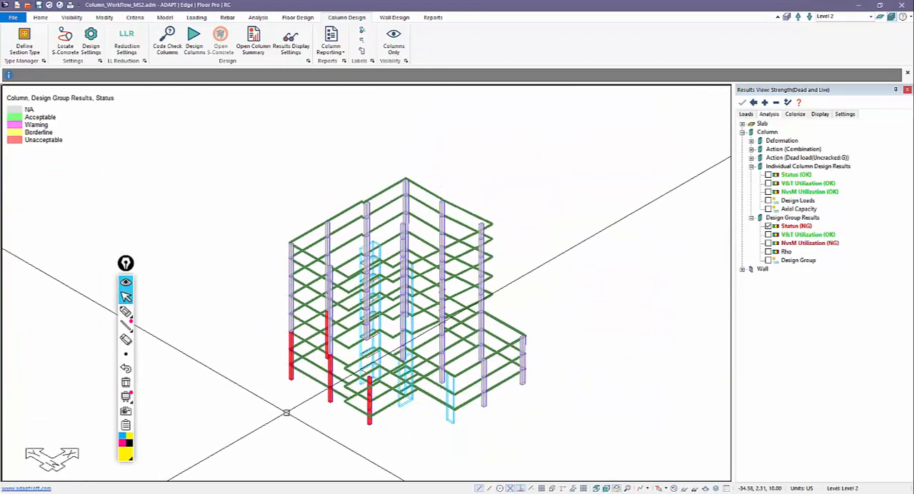
{"action": "scroll", "coordinate": [283, 402], "scroll_direction": "up", "scroll_amount": 3}
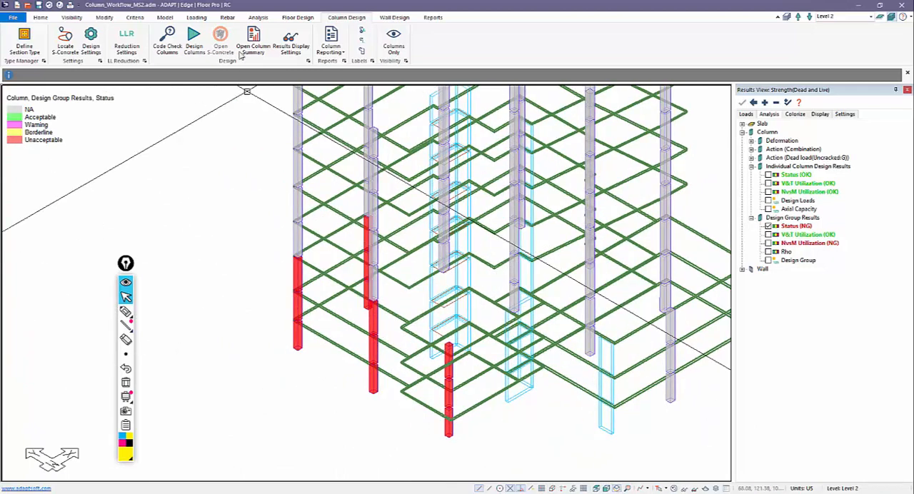
Step: Open the column design summary and review the detailed S-CONCRETE report for the 20 x 20 design group
{"action": "left_click", "coordinate": [250, 45]}
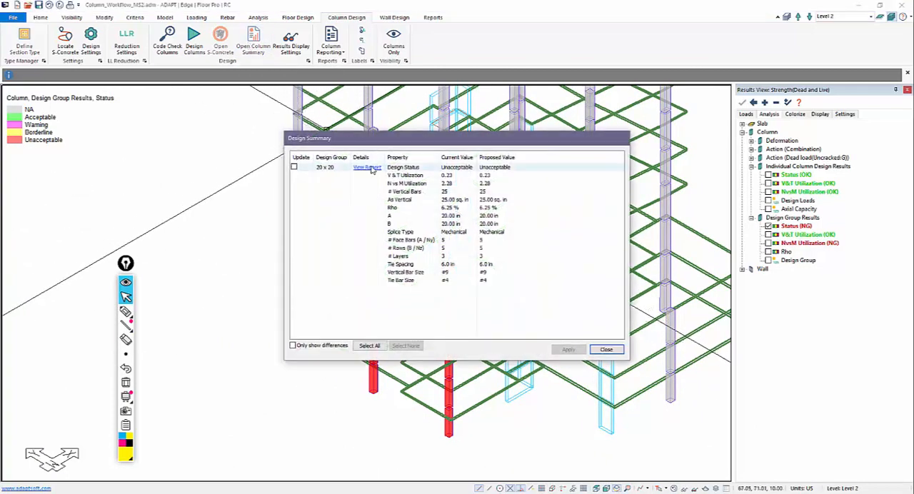
{"action": "left_click", "coordinate": [370, 167]}
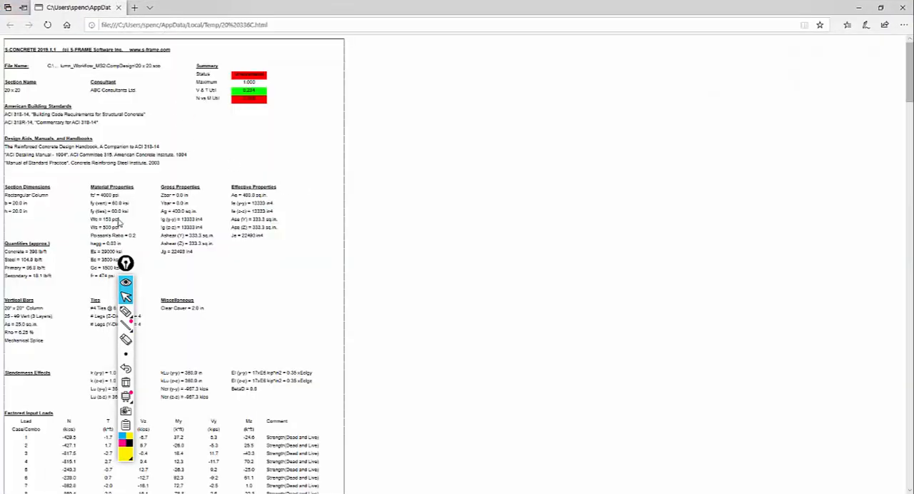
{"action": "scroll", "coordinate": [120, 223], "scroll_direction": "down", "scroll_amount": 3}
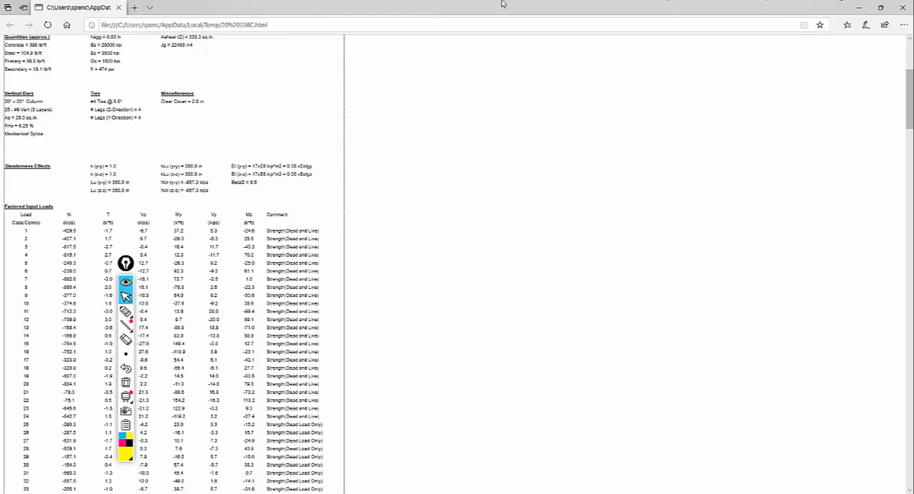
{"action": "left_click", "coordinate": [119, 7]}
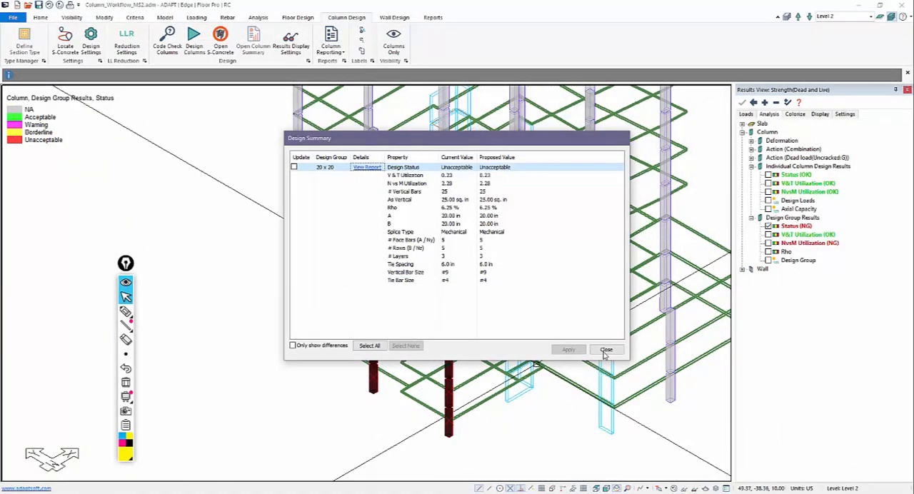
{"action": "left_click", "coordinate": [607, 350]}
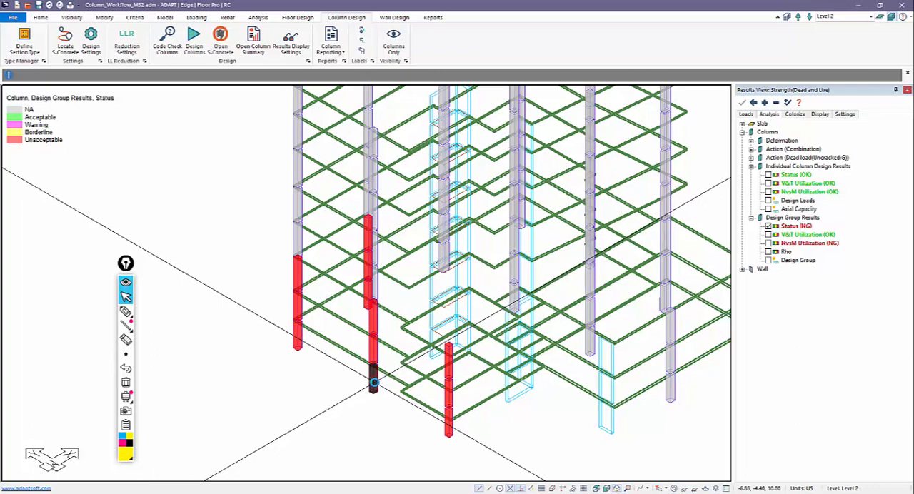
Step: View the individual design report for the lowest segment of the middle red column and check its slenderness effects
{"action": "right_click", "coordinate": [373, 382]}
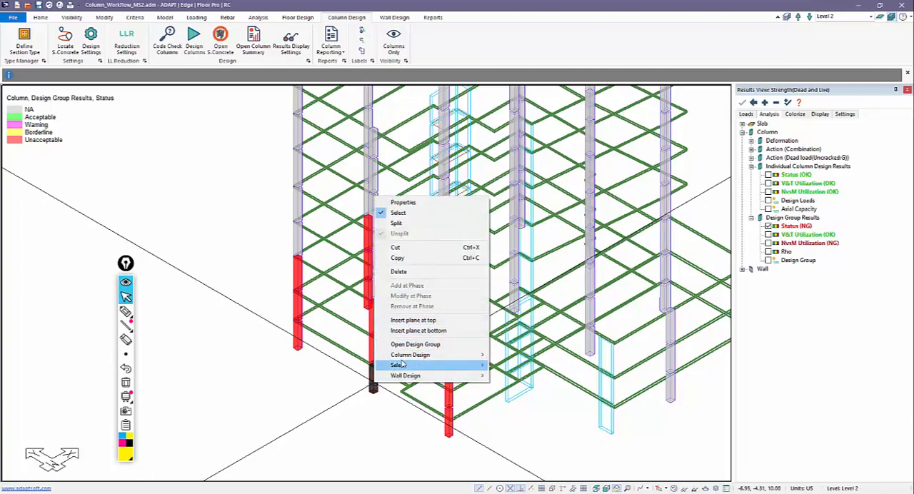
{"action": "mouse_move", "coordinate": [463, 354]}
{"action": "left_click", "coordinate": [530, 386]}
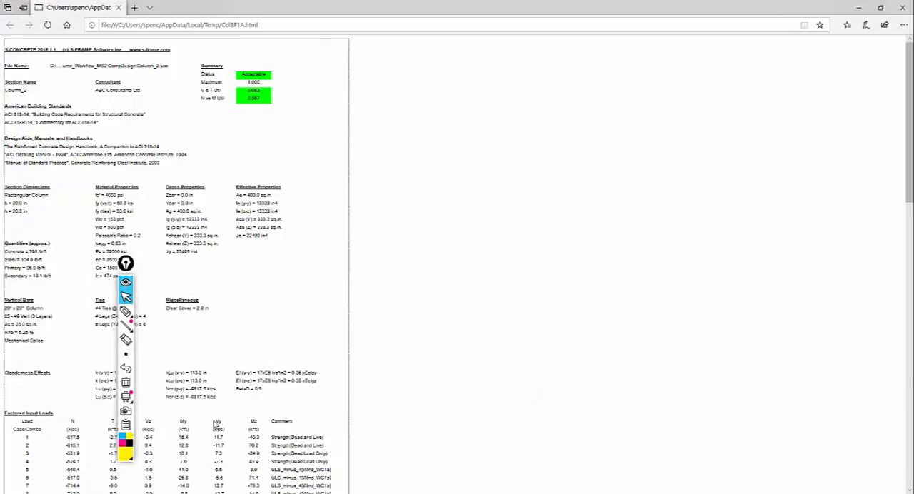
{"action": "left_click_drag", "start_coordinate": [125, 264], "coordinate": [506, 269]}
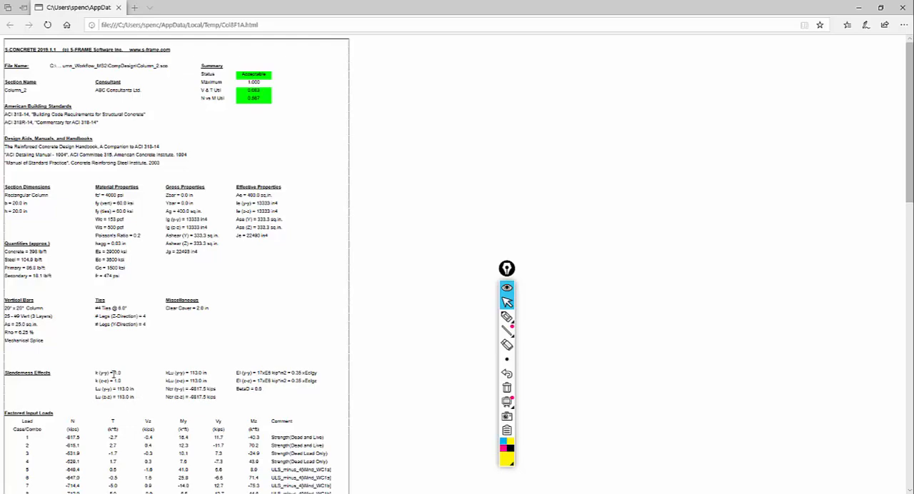
{"action": "key", "text": "alt+Tab"}
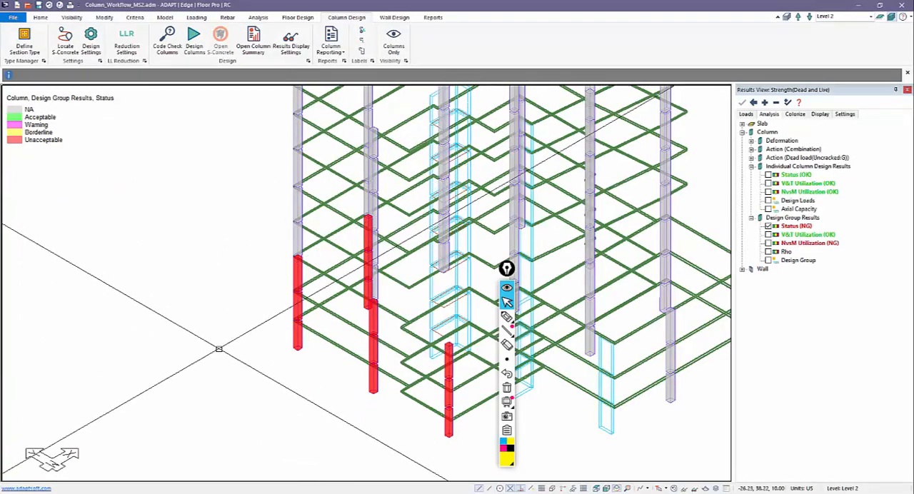
Step: Inspect the vertical offsets and reference plane of Slab Region 9, the main slab at Level 4
{"action": "middle_click_drag", "start_coordinate": [277, 372], "coordinate": [240, 343]}
{"action": "scroll", "coordinate": [386, 382], "scroll_direction": "up", "scroll_amount": 5}
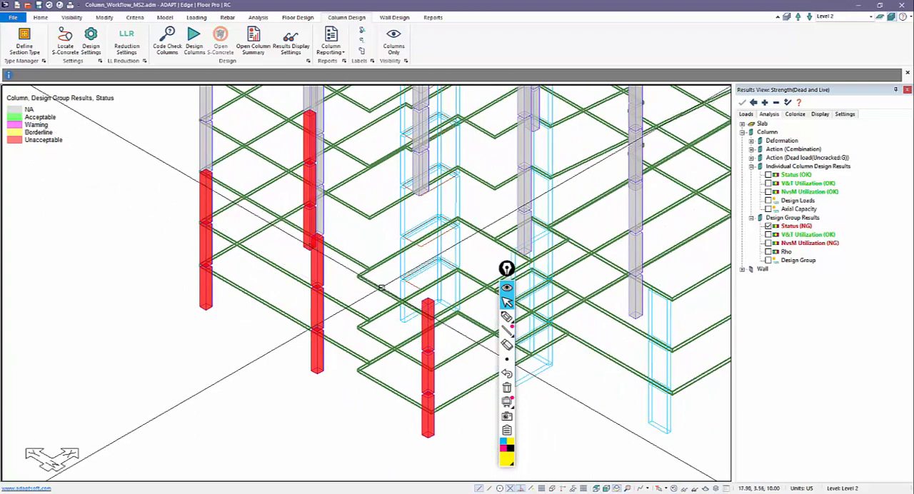
{"action": "scroll", "coordinate": [381, 288], "scroll_direction": "up", "scroll_amount": 4}
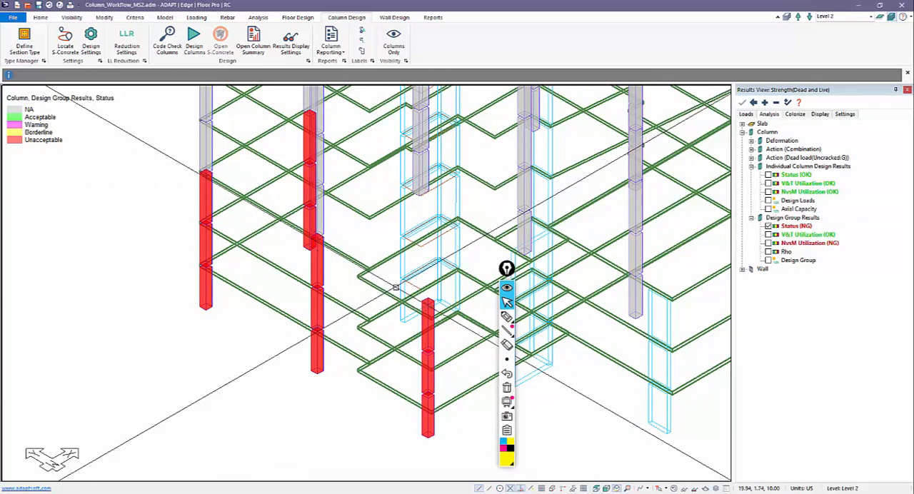
{"action": "middle_click_drag", "start_coordinate": [414, 332], "coordinate": [333, 283]}
{"action": "scroll", "coordinate": [334, 275], "scroll_direction": "up", "scroll_amount": 2}
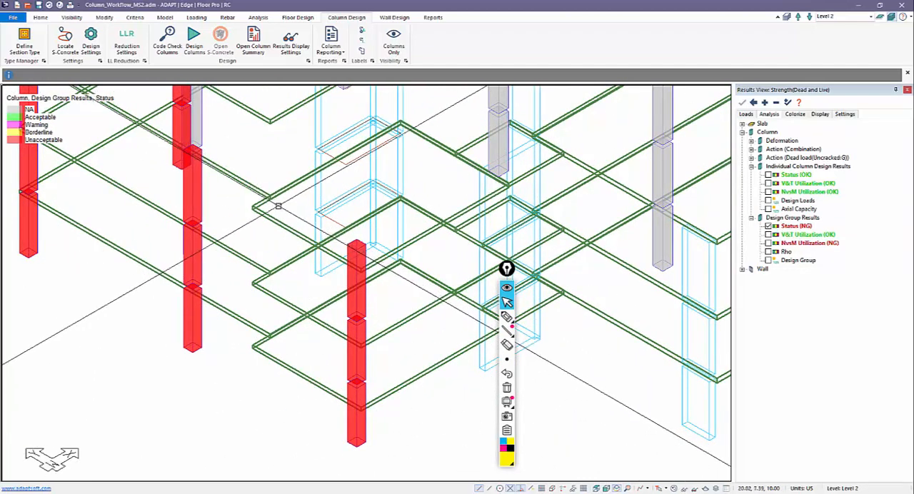
{"action": "double_click", "coordinate": [266, 193]}
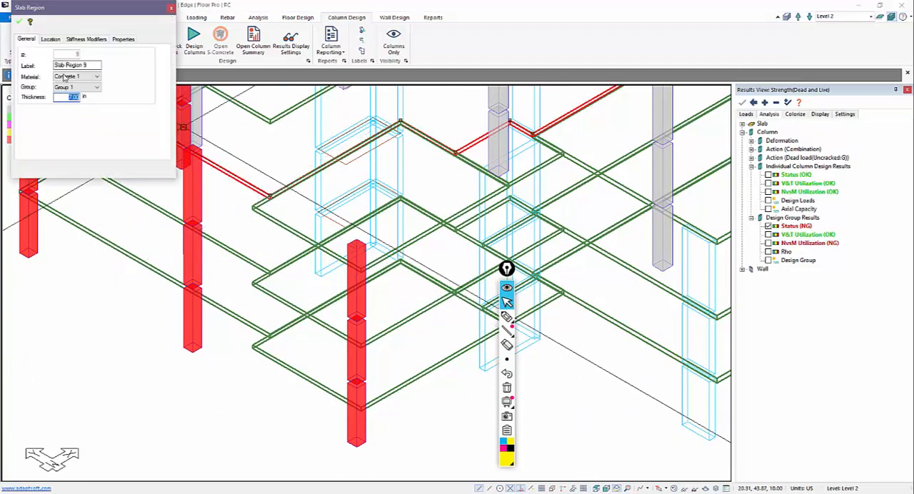
{"action": "left_click", "coordinate": [48, 39]}
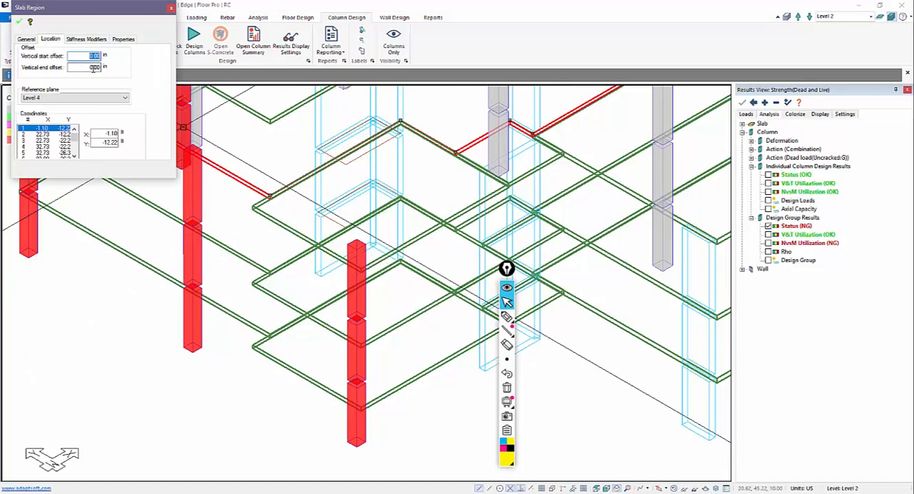
{"action": "key", "text": "Escape"}
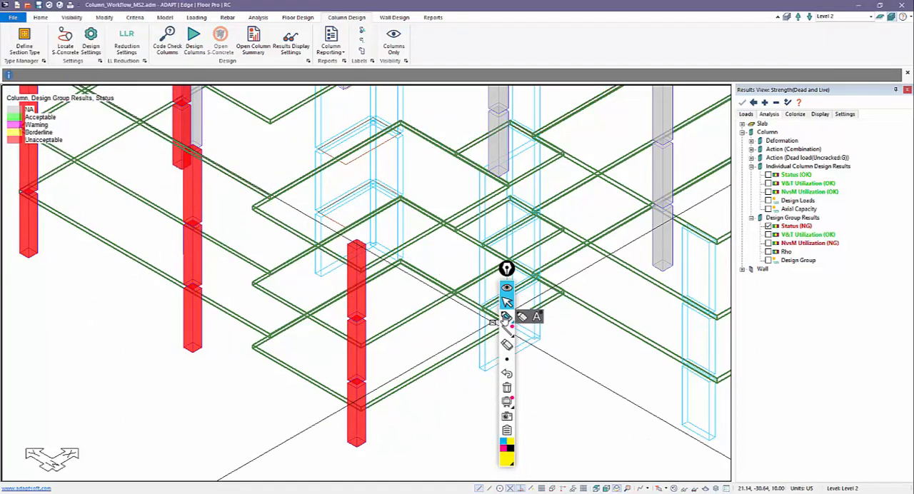
Step: Outline and number the adjoining slab regions 1 and 2 with yellow pen annotations, and clear the annotations
{"action": "left_click", "coordinate": [506, 316]}
{"action": "left_click_drag", "start_coordinate": [267, 194], "coordinate": [392, 132]}
{"action": "left_click_drag", "start_coordinate": [465, 163], "coordinate": [502, 187]}
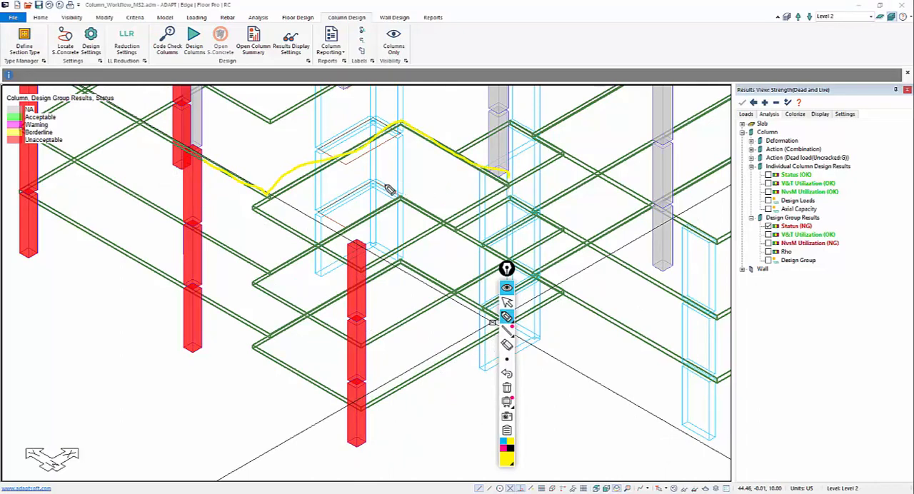
{"action": "left_click_drag", "start_coordinate": [307, 189], "coordinate": [322, 199]}
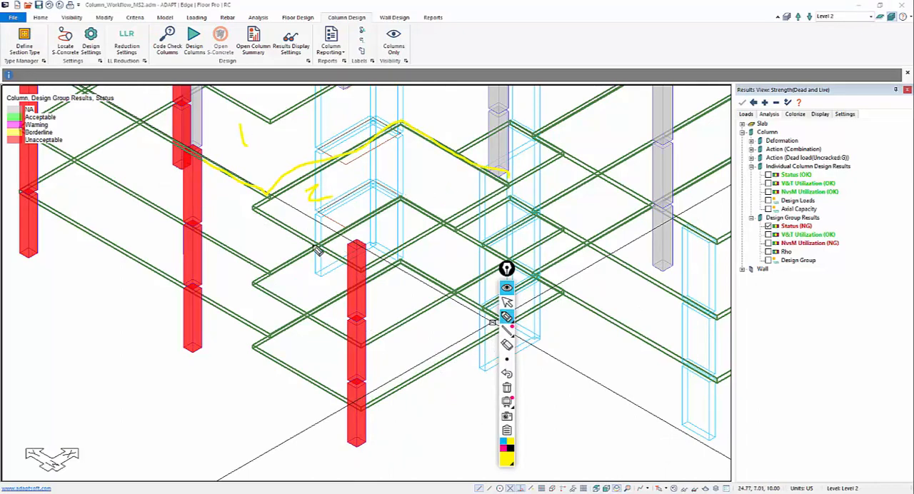
{"action": "left_click_drag", "start_coordinate": [302, 276], "coordinate": [257, 311]}
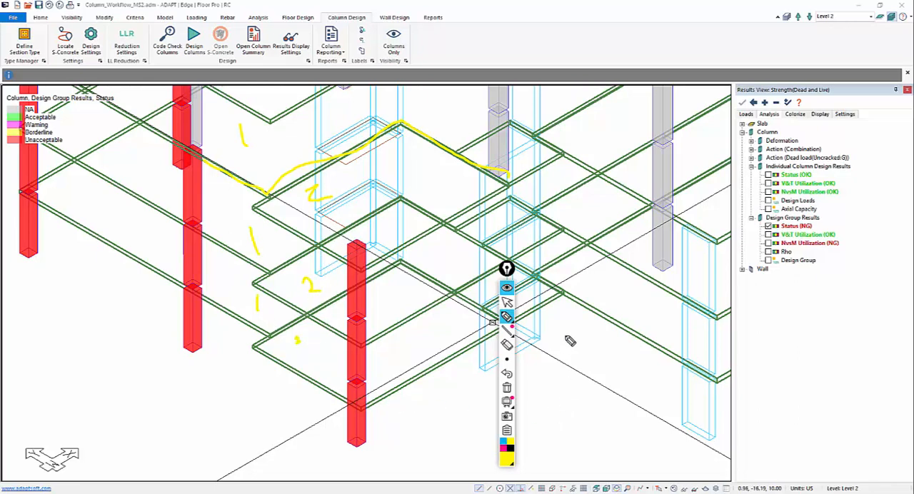
{"action": "left_click", "coordinate": [506, 302]}
{"action": "left_click", "coordinate": [506, 386]}
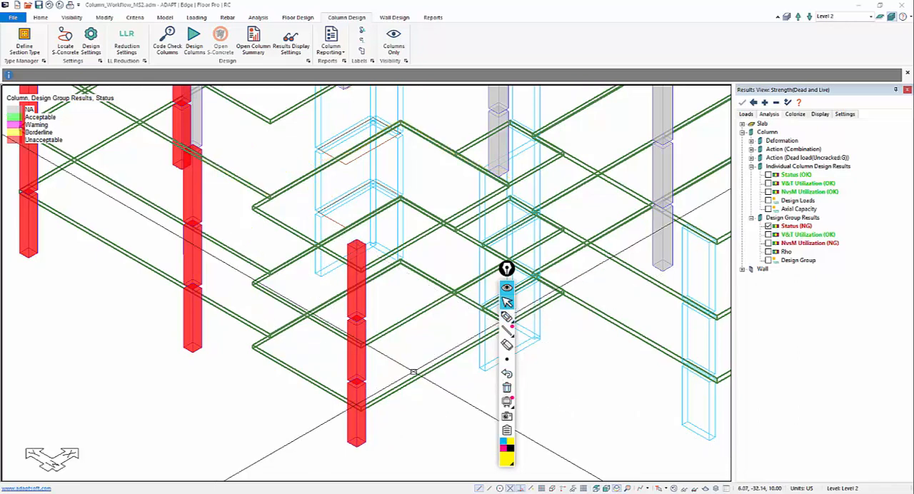
Step: Inspect the vertical offsets and reference plane of Slab Region 11, the corner slab at Level 4
{"action": "double_click", "coordinate": [336, 254]}
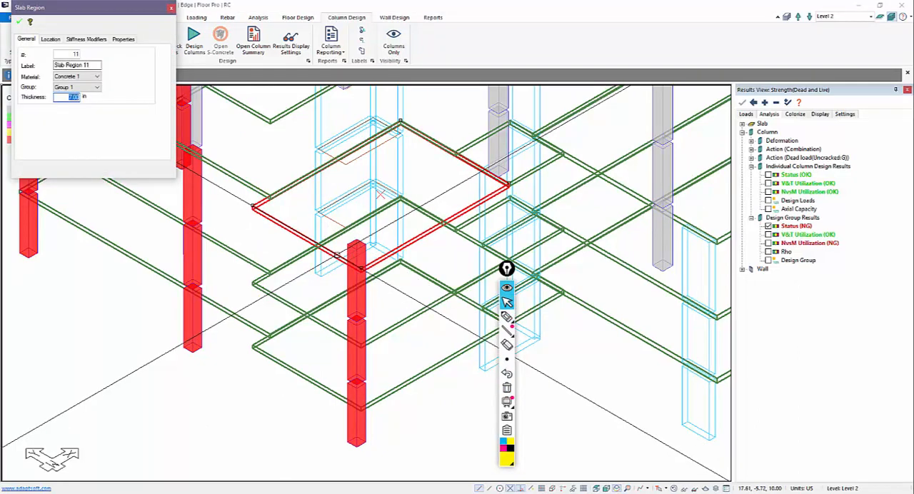
{"action": "left_click", "coordinate": [50, 40]}
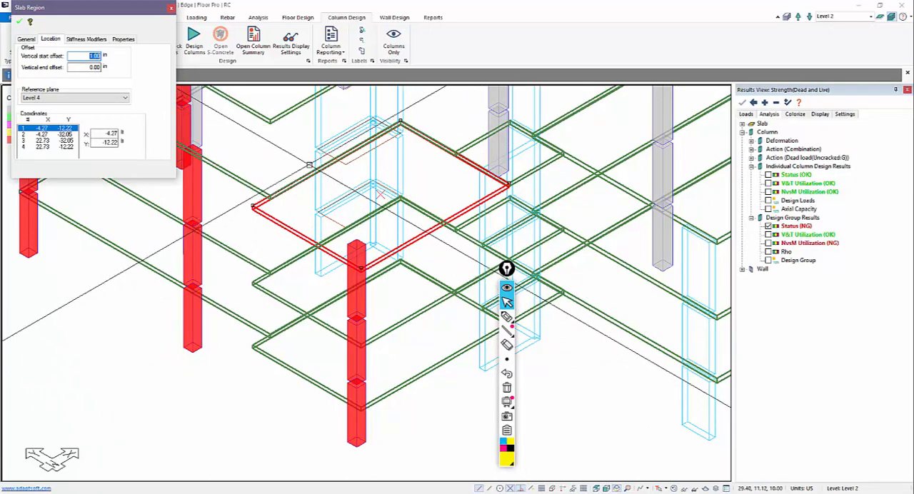
{"action": "key", "text": "Escape"}
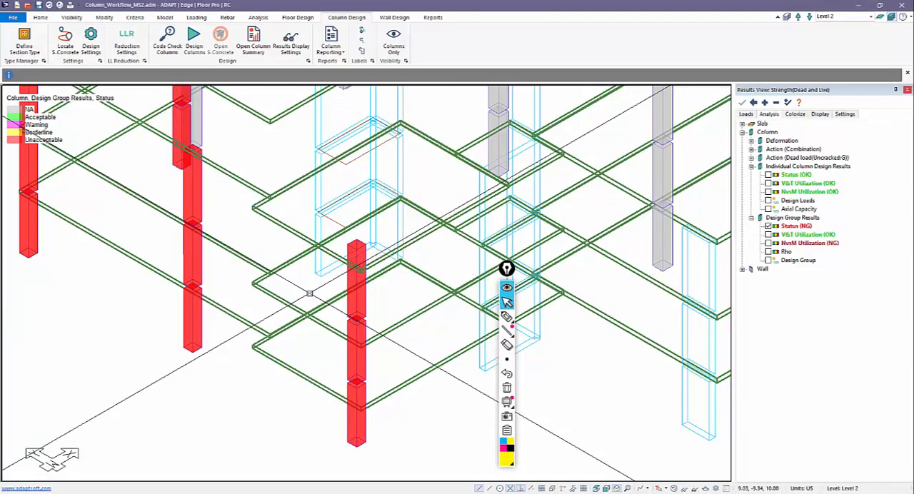
Step: View the individual design summary for the top segment of the middle red column and check its slenderness effects
{"action": "middle_click_drag", "start_coordinate": [313, 294], "coordinate": [337, 287]}
{"action": "scroll", "coordinate": [336, 286], "scroll_direction": "down", "scroll_amount": 1}
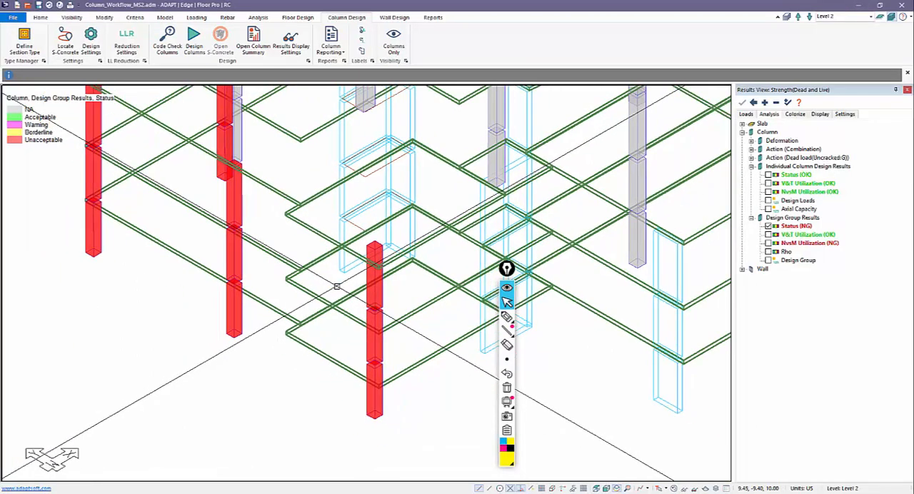
{"action": "scroll", "coordinate": [371, 270], "scroll_direction": "up", "scroll_amount": 1}
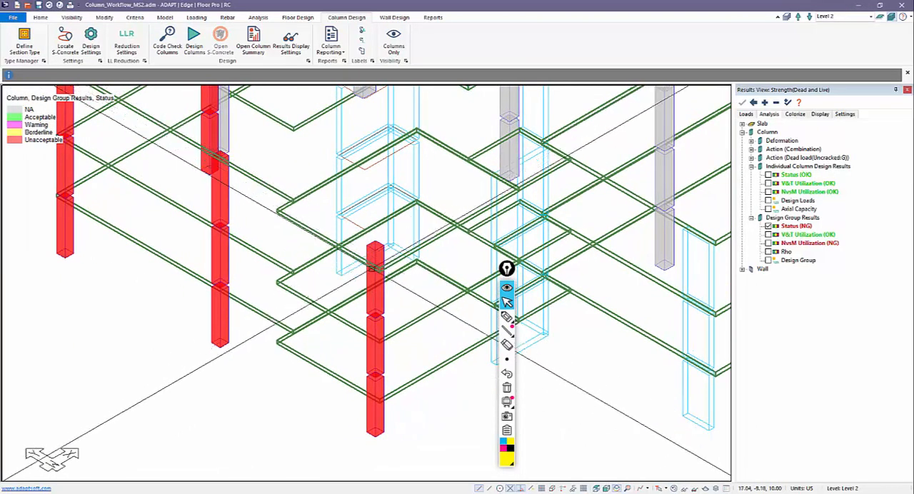
{"action": "scroll", "coordinate": [371, 270], "scroll_direction": "up", "scroll_amount": 1}
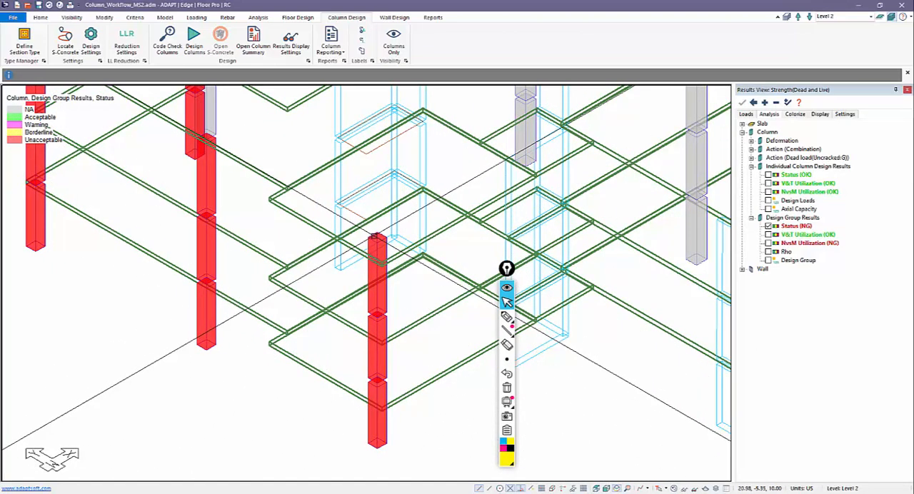
{"action": "right_click", "coordinate": [368, 271]}
{"action": "mouse_move", "coordinate": [411, 431]}
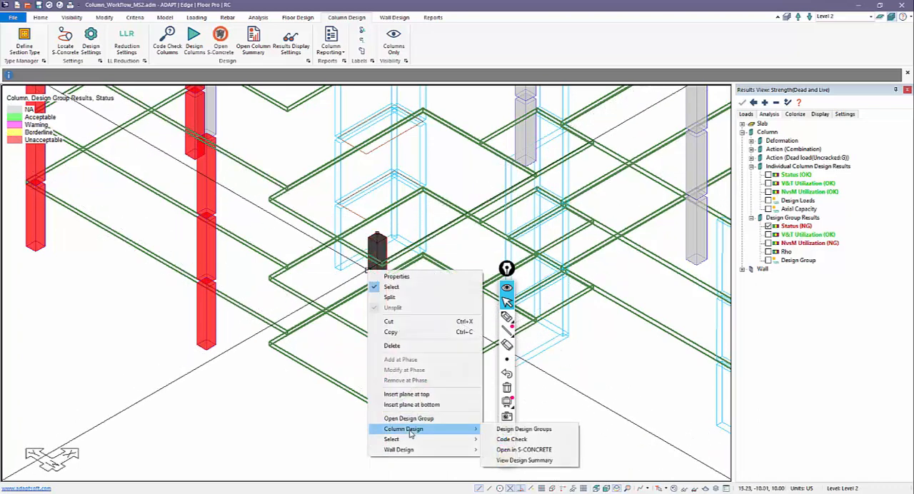
{"action": "left_click", "coordinate": [508, 460]}
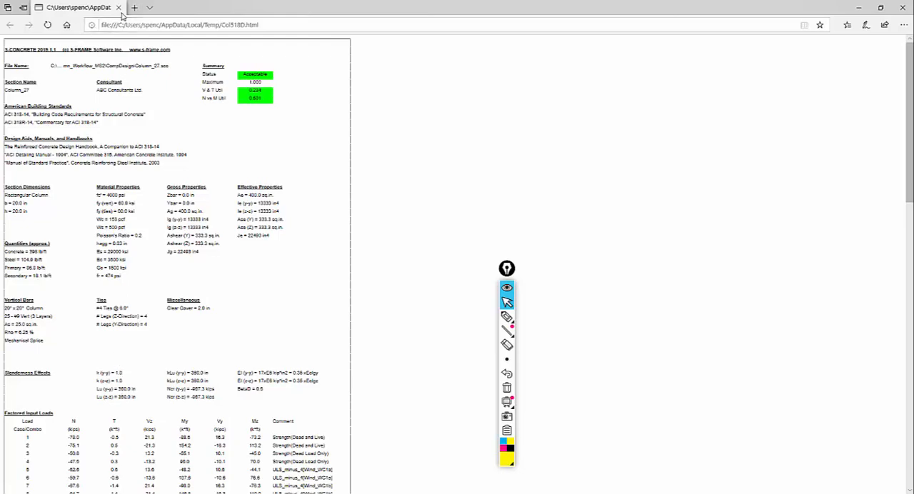
{"action": "left_click", "coordinate": [119, 8]}
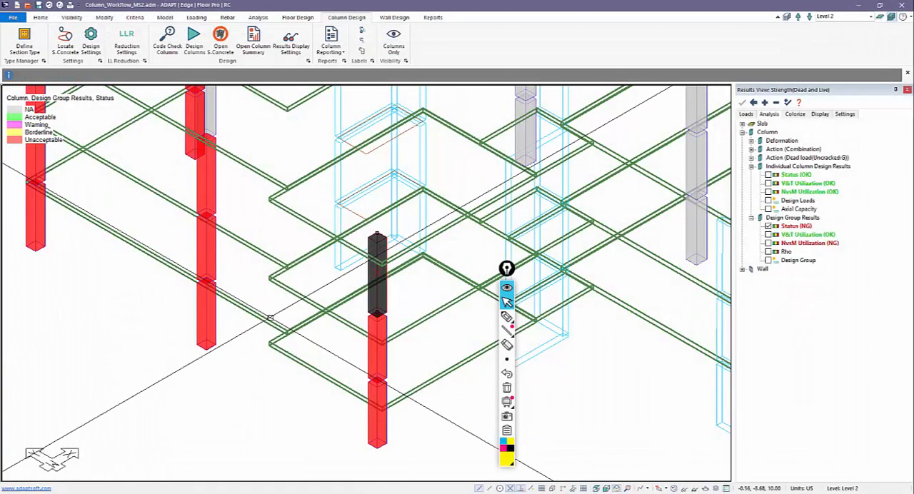
Step: View the individual design summary for the segment directly below and check its slenderness effects
{"action": "right_click", "coordinate": [364, 356]}
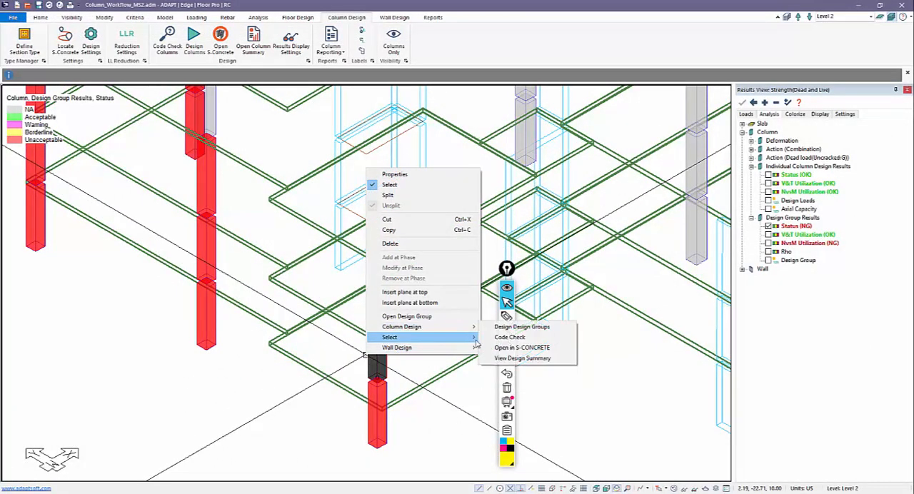
{"action": "mouse_move", "coordinate": [457, 327]}
{"action": "left_click", "coordinate": [499, 358]}
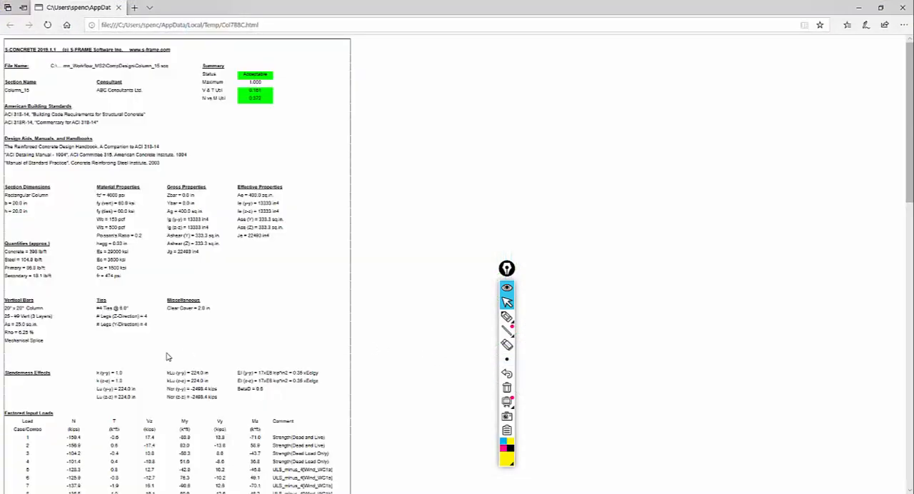
{"action": "left_click", "coordinate": [858, 8]}
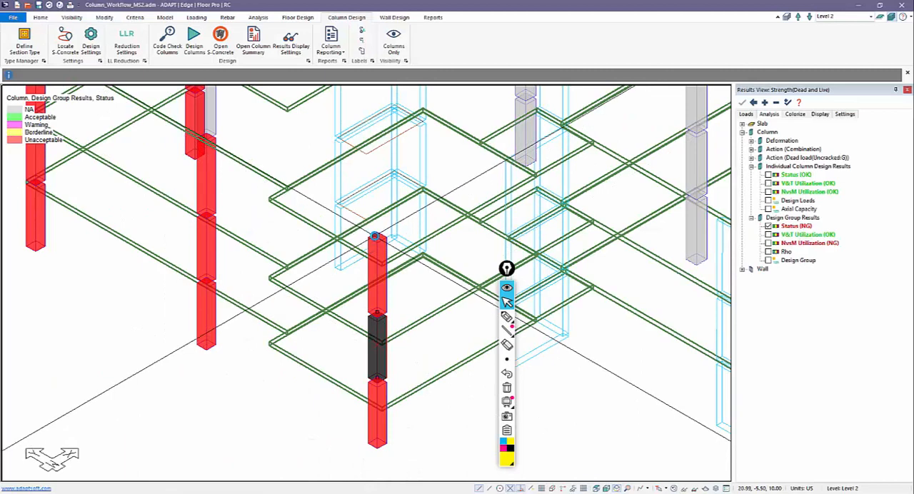
Step: Highlight the corner slab region at each of the three levels along the middle red column, and highlight its lower segments
{"action": "left_click", "coordinate": [357, 232]}
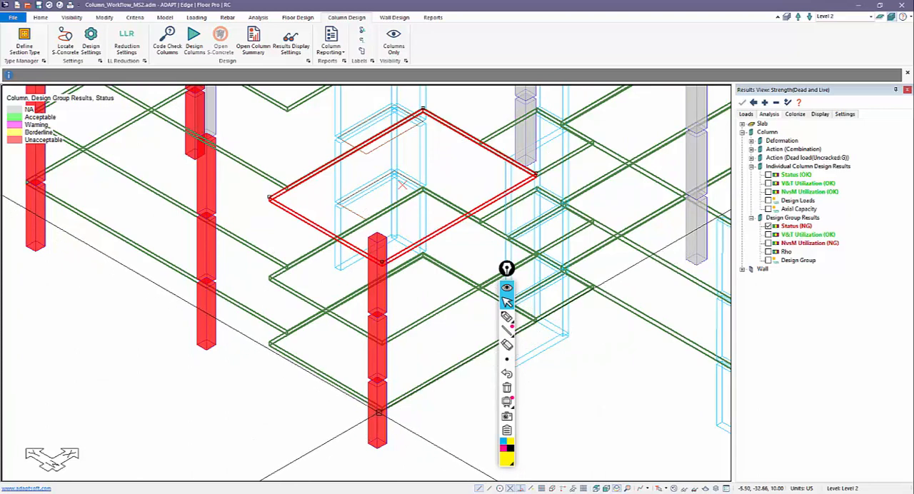
{"action": "left_click", "coordinate": [374, 342]}
{"action": "left_click", "coordinate": [401, 261]}
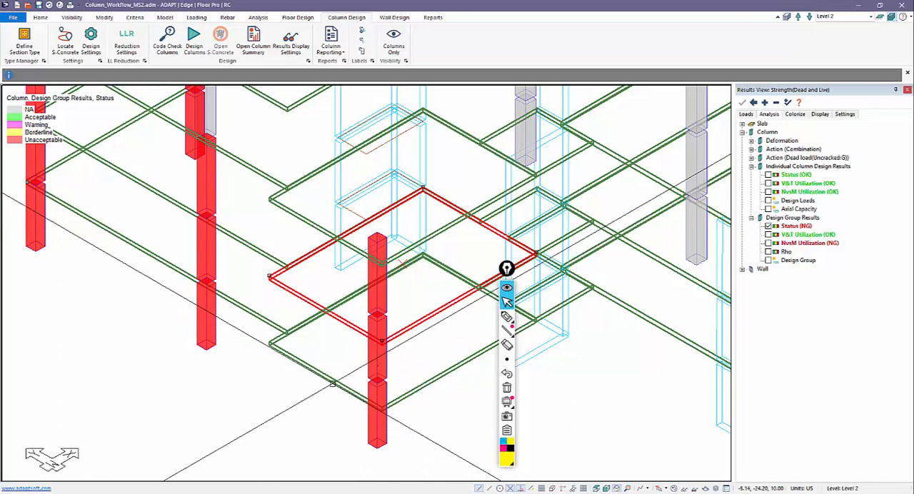
{"action": "left_click", "coordinate": [336, 383]}
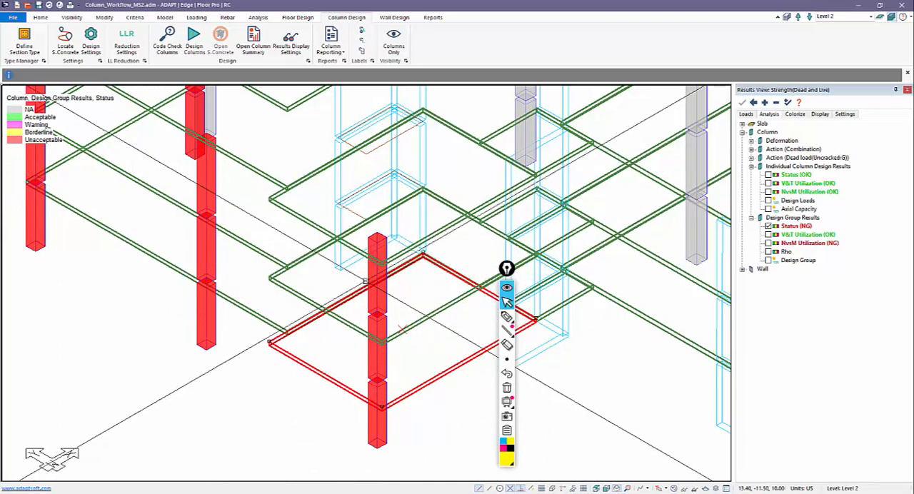
{"action": "left_click", "coordinate": [371, 225]}
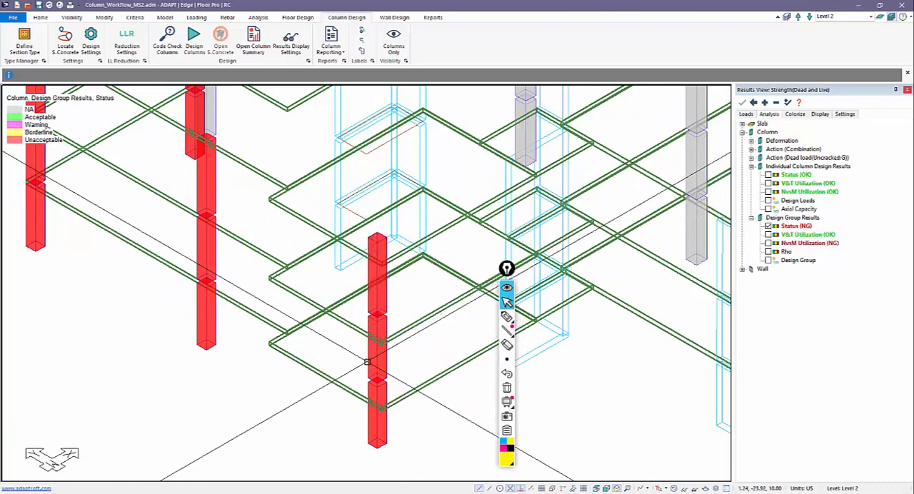
{"action": "left_click", "coordinate": [376, 348]}
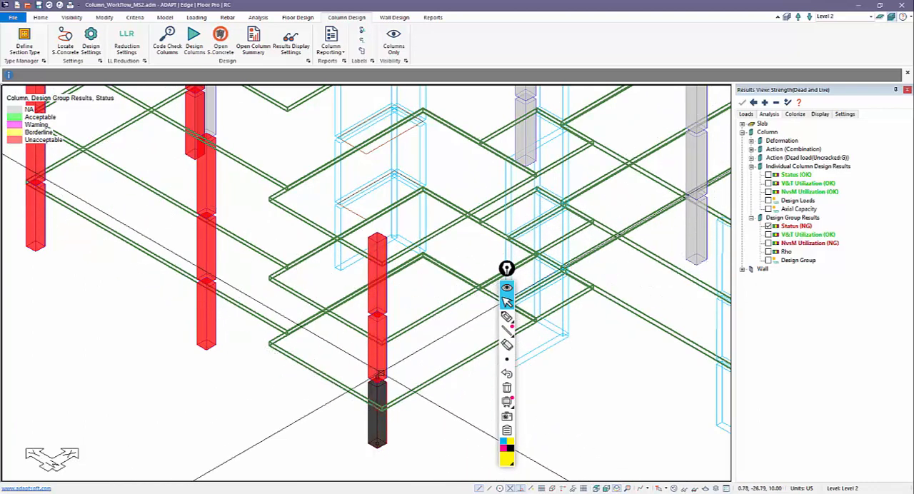
{"action": "scroll", "coordinate": [405, 414], "scroll_direction": "down", "scroll_amount": 2}
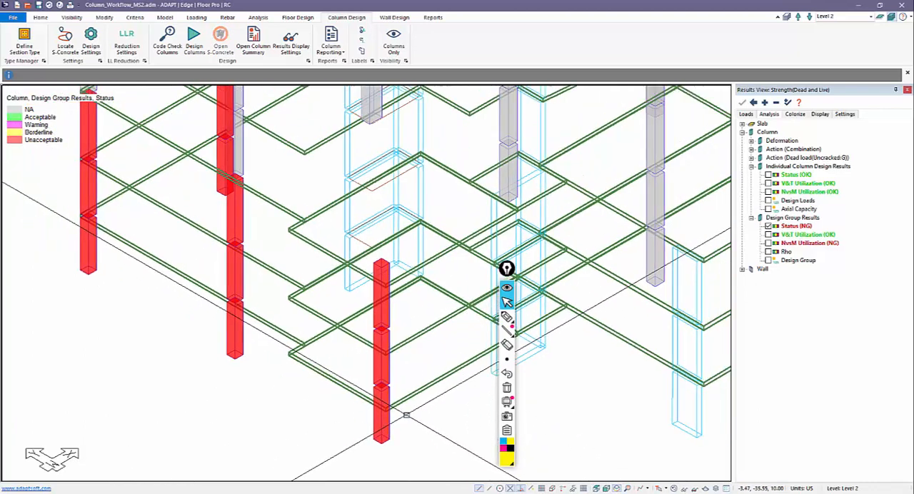
Step: Check the individual and group unbraced lengths in the properties of Column 27 and Column 15
{"action": "left_click", "coordinate": [375, 322]}
{"action": "double_click", "coordinate": [376, 322]}
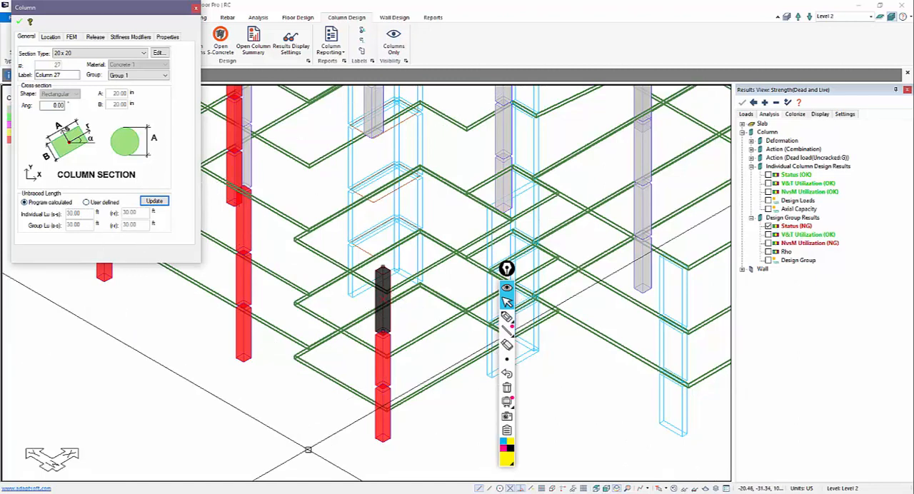
{"action": "key", "text": "Escape"}
{"action": "key", "text": "Escape"}
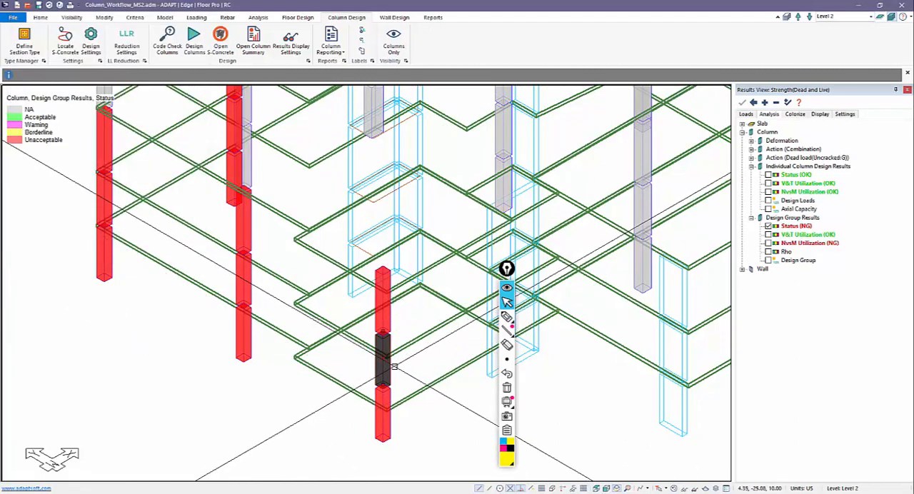
{"action": "double_click", "coordinate": [385, 363]}
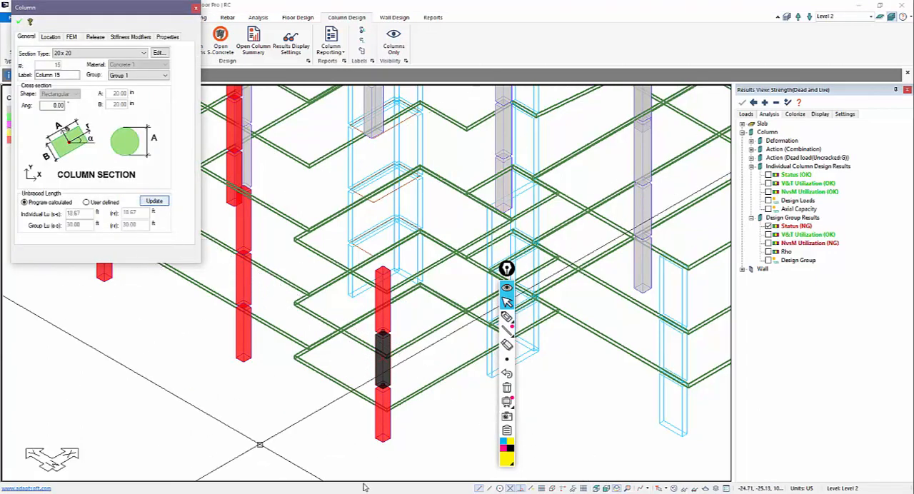
{"action": "key", "text": "Escape"}
{"action": "key", "text": "Escape"}
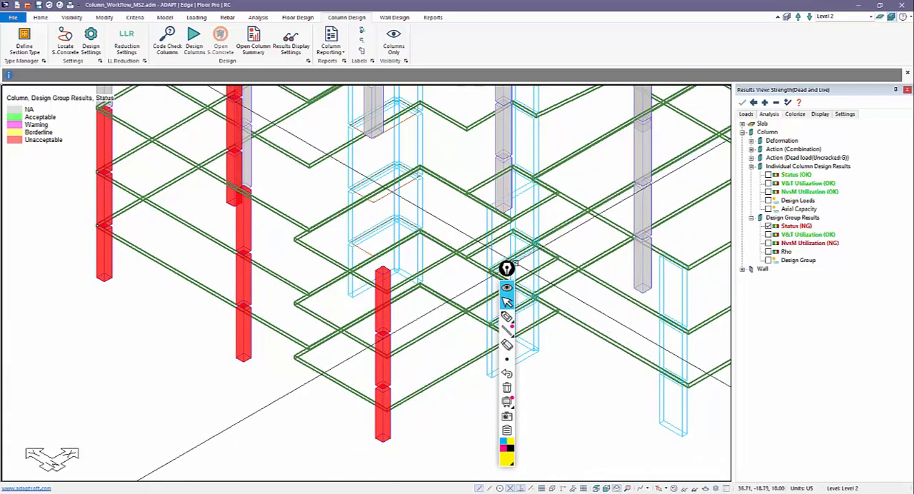
Step: Move the annotation toolbar off the column area, switch to single-level mode and make Level 4 the active level
{"action": "mouse_move", "coordinate": [507, 269]}
{"action": "left_mouse_down"}
{"action": "mouse_move", "coordinate": [588, 298]}
{"action": "mouse_move", "coordinate": [705, 264]}
{"action": "mouse_move", "coordinate": [704, 320]}
{"action": "left_mouse_up"}
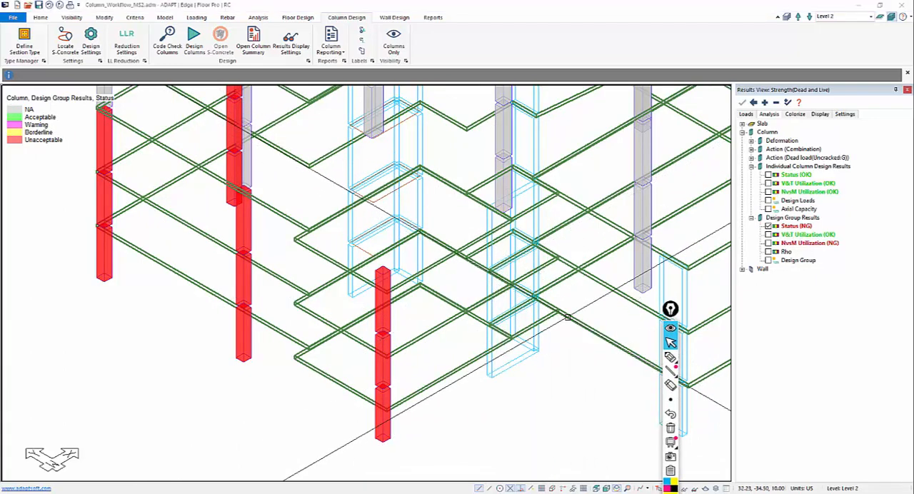
{"action": "left_click", "coordinate": [880, 17]}
{"action": "left_click", "coordinate": [801, 15]}
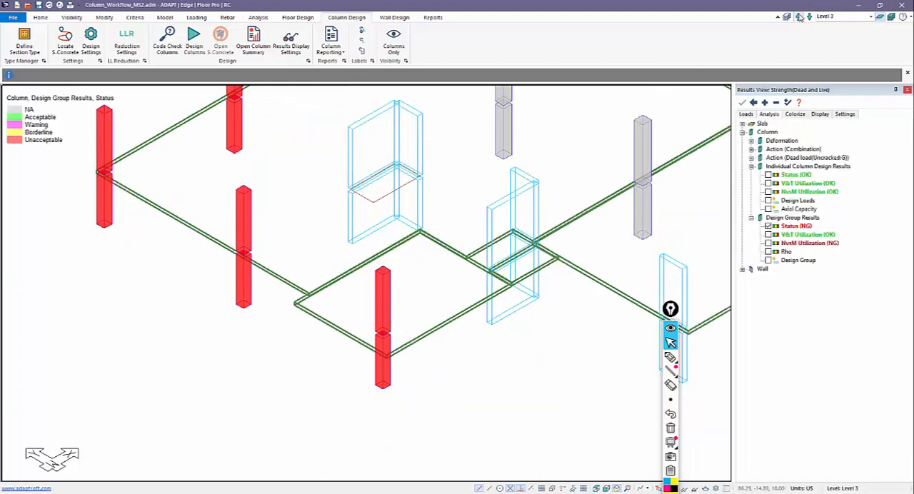
{"action": "left_click", "coordinate": [799, 17]}
{"action": "left_click", "coordinate": [809, 17]}
{"action": "left_click", "coordinate": [798, 16]}
{"action": "left_click", "coordinate": [800, 16]}
{"action": "left_click", "coordinate": [809, 17]}
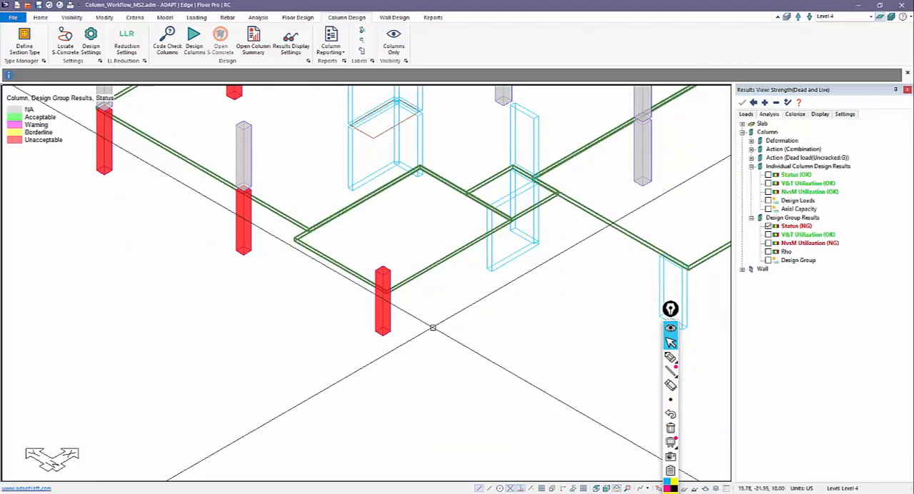
Step: In plan view, move the main slab's vertex from the corner slab's upper-right corner to its lower-left corner
{"action": "left_click", "coordinate": [595, 489]}
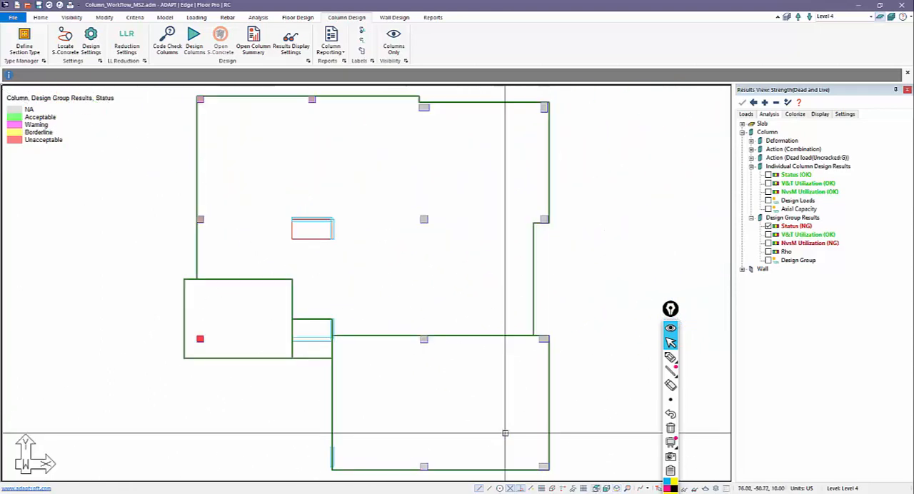
{"action": "middle_click_drag", "start_coordinate": [433, 373], "coordinate": [566, 307]}
{"action": "scroll", "coordinate": [430, 226], "scroll_direction": "up", "scroll_amount": 2}
{"action": "left_click", "coordinate": [309, 186]}
{"action": "scroll", "coordinate": [296, 194], "scroll_direction": "up", "scroll_amount": 1}
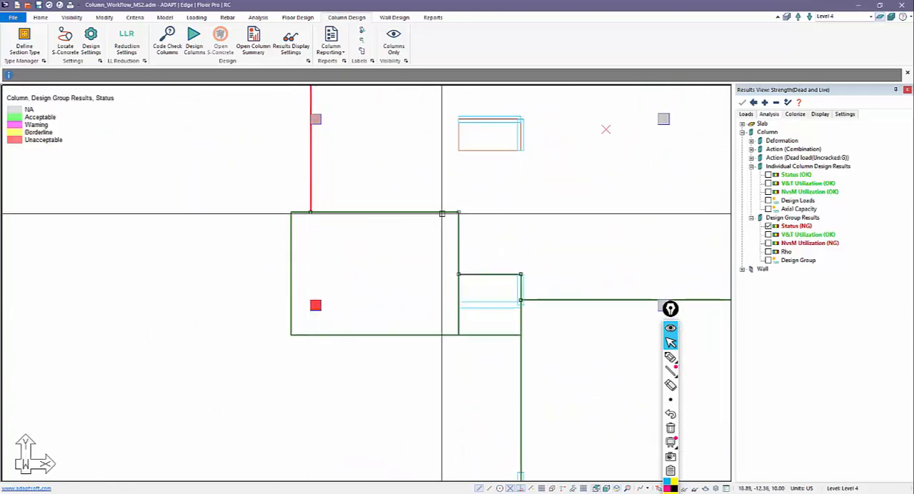
{"action": "left_click", "coordinate": [429, 209]}
{"action": "left_click", "coordinate": [290, 336]}
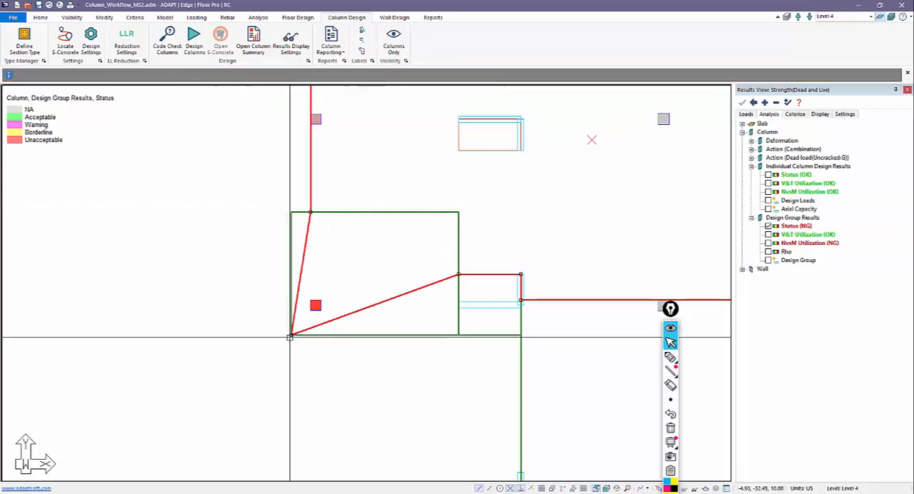
Step: Insert two vertices along the main slab's steep slanted edge inside the corner slab
{"action": "right_click", "coordinate": [307, 233]}
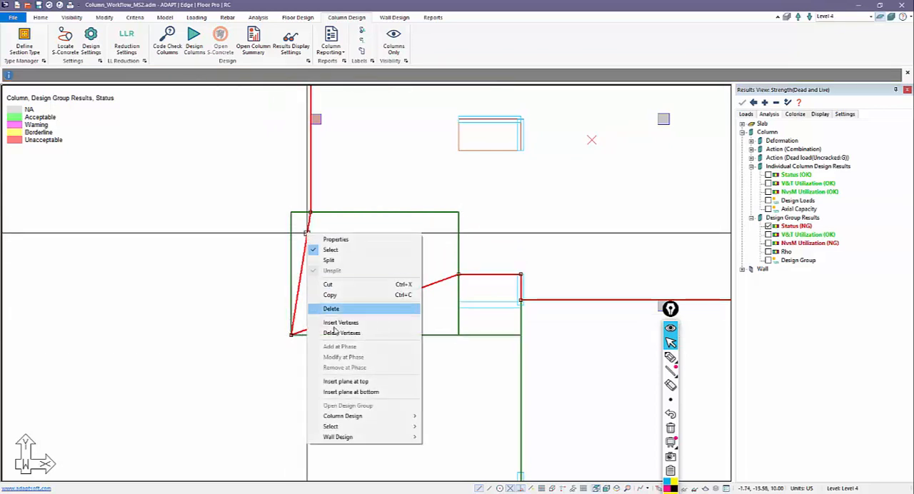
{"action": "left_click", "coordinate": [337, 323]}
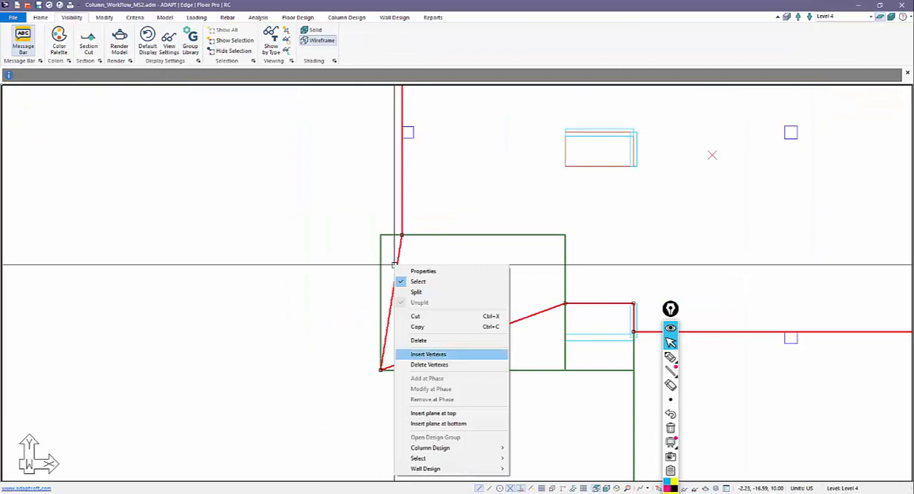
{"action": "left_click", "coordinate": [428, 354]}
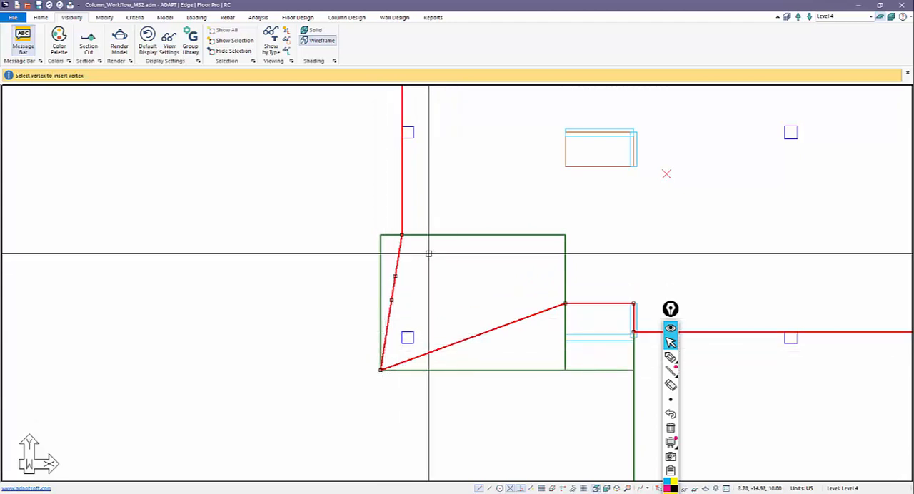
{"action": "key", "text": "Escape"}
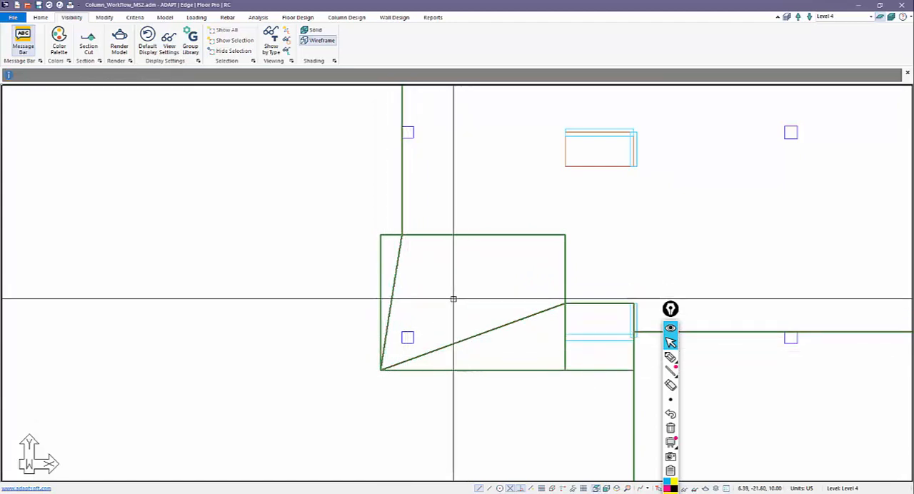
Step: Move the main slab's vertices onto the corner slab's upper-left, lower-right and lower-left corners so the main slab covers that area
{"action": "left_click", "coordinate": [396, 267]}
{"action": "left_click", "coordinate": [394, 276]}
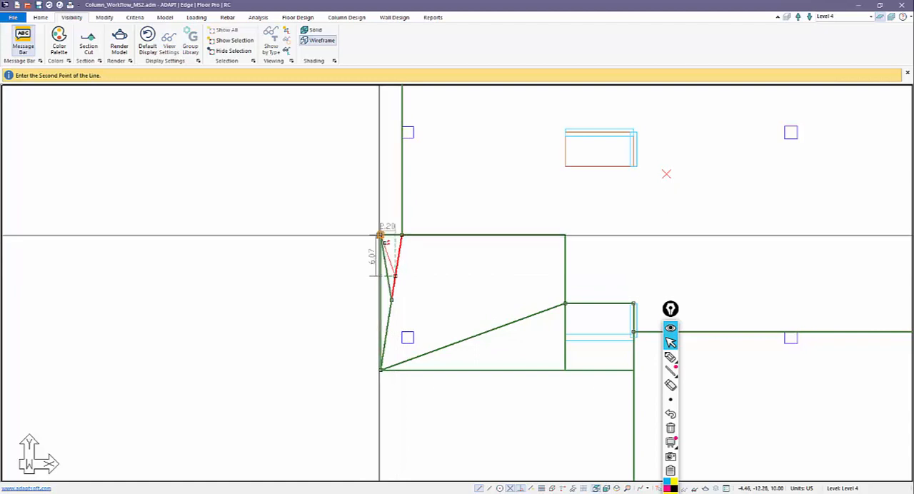
{"action": "left_click", "coordinate": [380, 236]}
{"action": "left_click", "coordinate": [381, 369]}
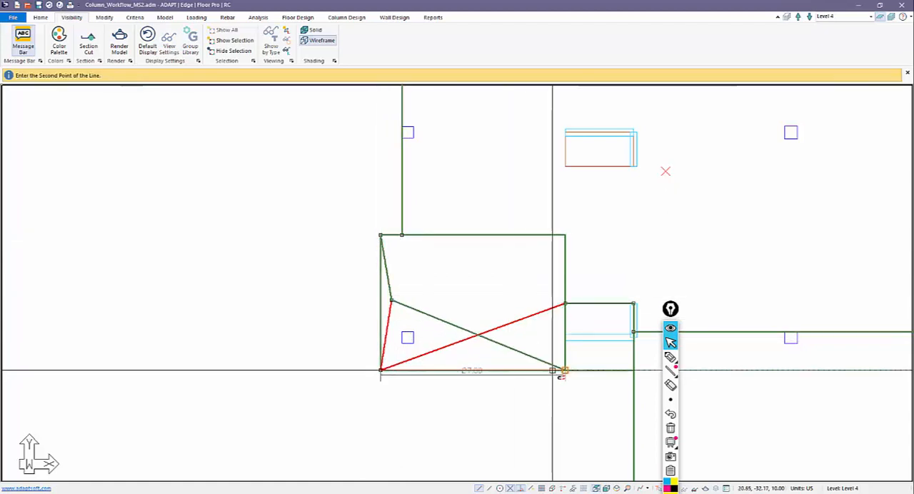
{"action": "left_click", "coordinate": [553, 370]}
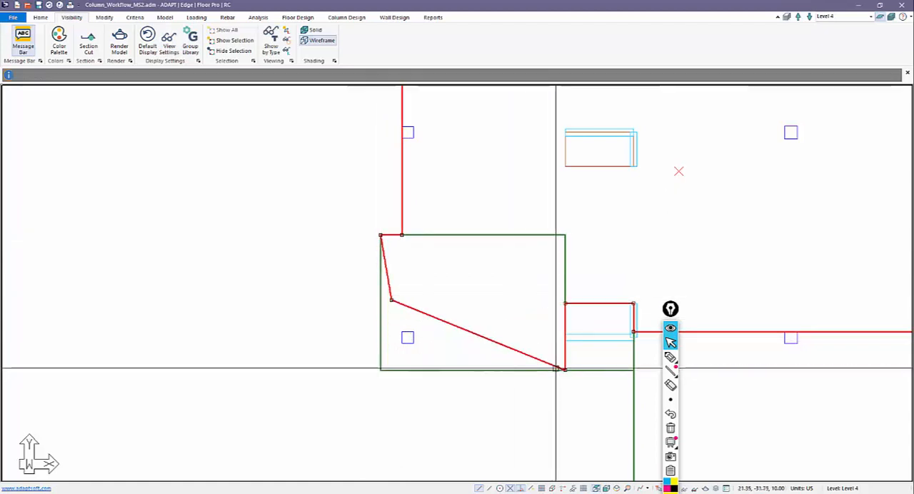
{"action": "left_click", "coordinate": [391, 300]}
{"action": "left_click", "coordinate": [379, 369]}
{"action": "key", "text": "Escape"}
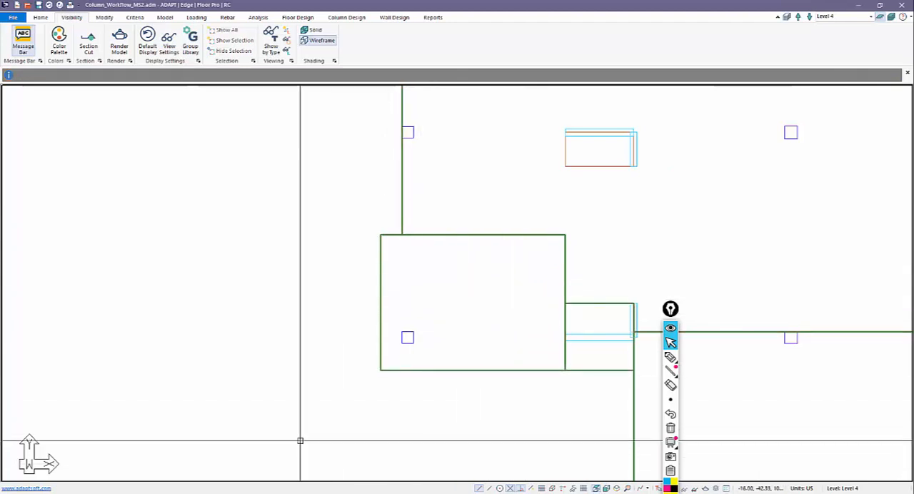
Step: Cut a section across the corner slab on Level 4 and examine the resulting slab profile
{"action": "scroll", "coordinate": [300, 440], "scroll_direction": "down", "scroll_amount": 1}
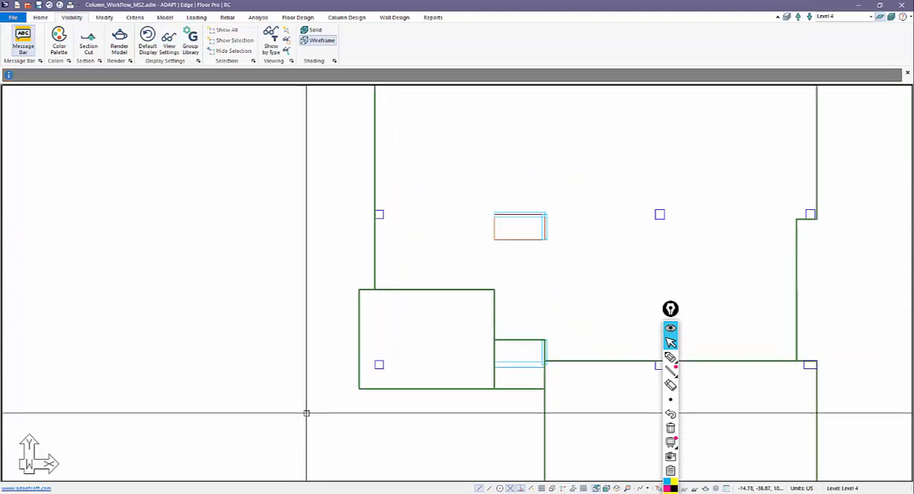
{"action": "left_click", "coordinate": [409, 291]}
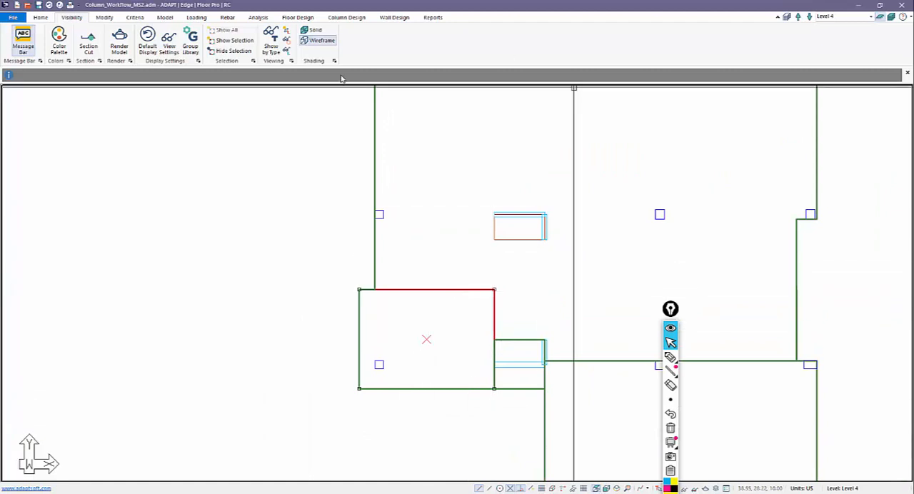
{"action": "left_click", "coordinate": [374, 261]}
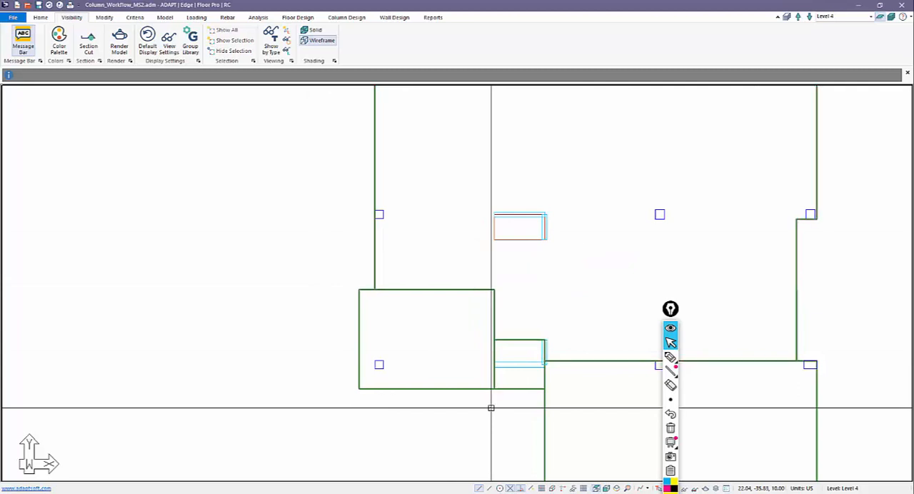
{"action": "left_click", "coordinate": [88, 48]}
{"action": "left_click", "coordinate": [414, 265]}
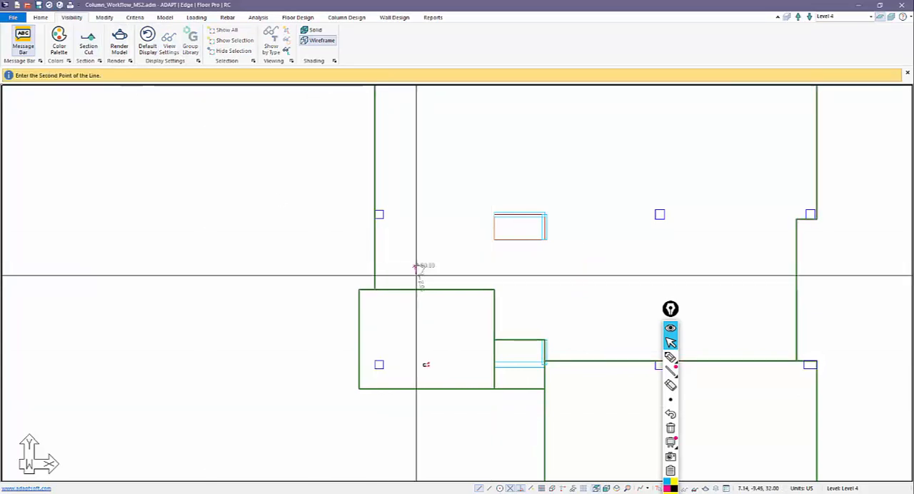
{"action": "left_click", "coordinate": [399, 430]}
{"action": "scroll", "coordinate": [182, 291], "scroll_direction": "up", "scroll_amount": 5}
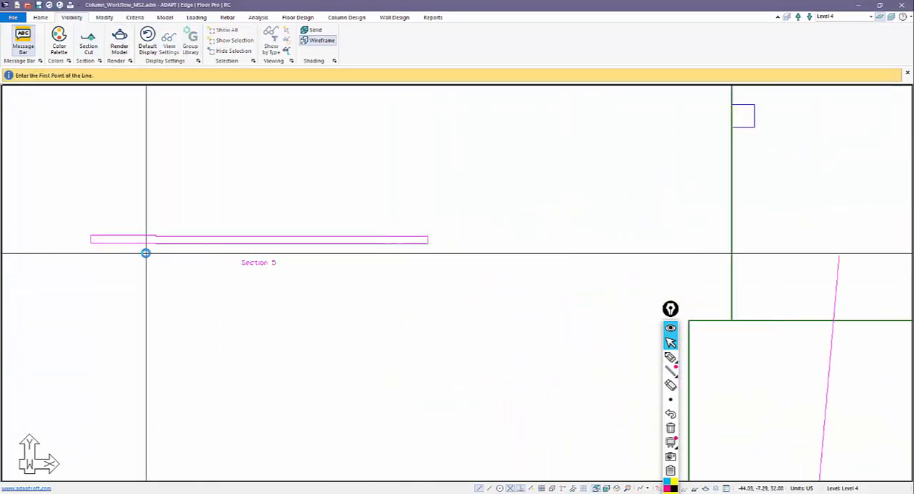
{"action": "scroll", "coordinate": [178, 277], "scroll_direction": "down", "scroll_amount": 8}
{"action": "scroll", "coordinate": [519, 369], "scroll_direction": "down", "scroll_amount": 3}
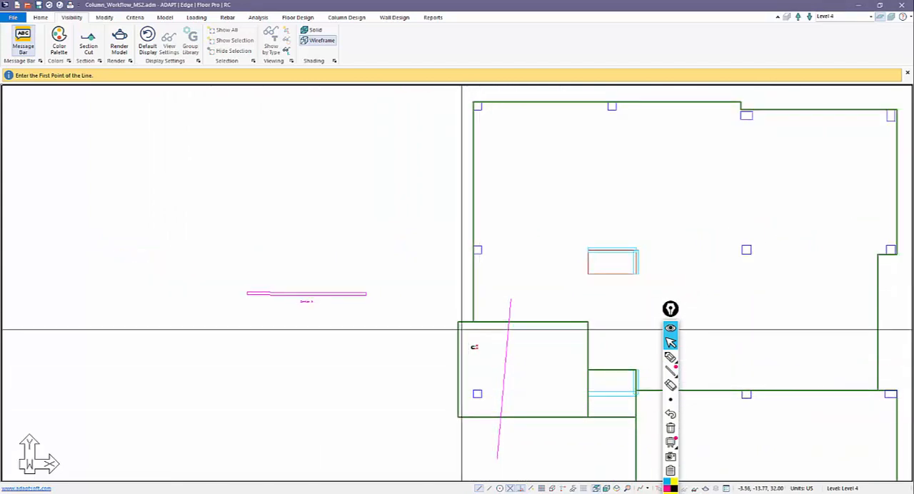
Step: Delete the section cut line across the corner slab and make Level 3 the active level
{"action": "left_click", "coordinate": [507, 311]}
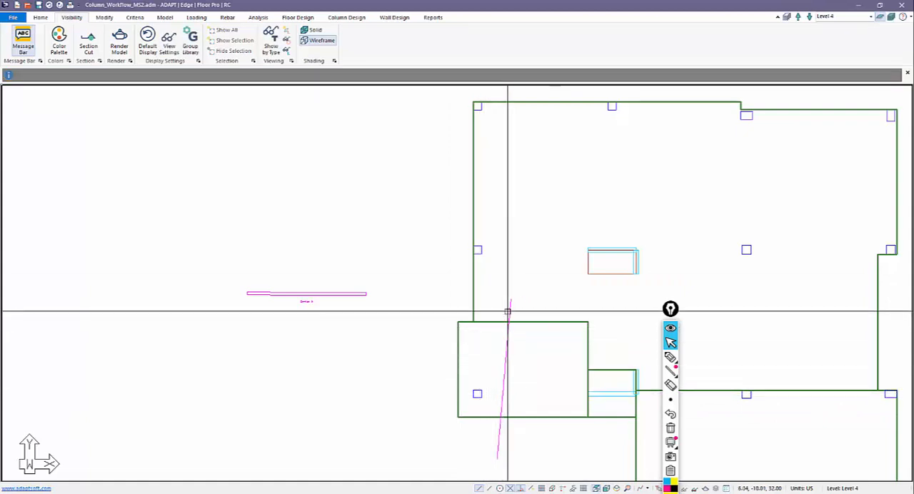
{"action": "key", "text": "Delete"}
{"action": "middle_click_drag", "start_coordinate": [527, 299], "coordinate": [558, 237]}
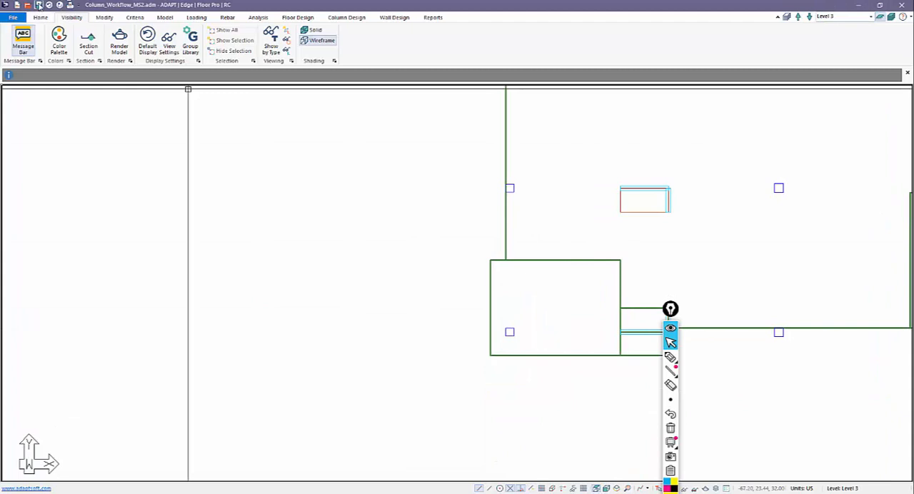
Step: On Level 3, move the main slab's vertex from the corner slab's upper-right corner to its lower-left corner
{"action": "middle_click_drag", "start_coordinate": [453, 257], "coordinate": [400, 292]}
{"action": "left_click", "coordinate": [450, 294]}
{"action": "scroll", "coordinate": [454, 301], "scroll_direction": "up", "scroll_amount": 2}
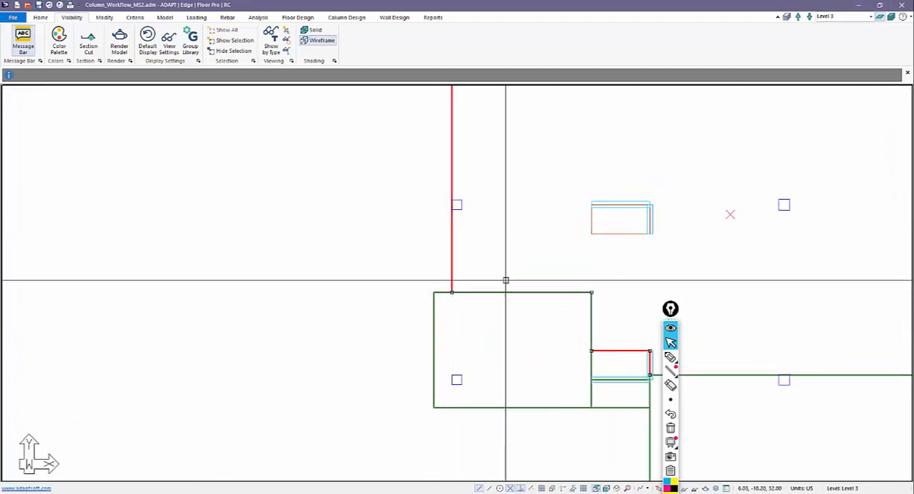
{"action": "left_click", "coordinate": [591, 293]}
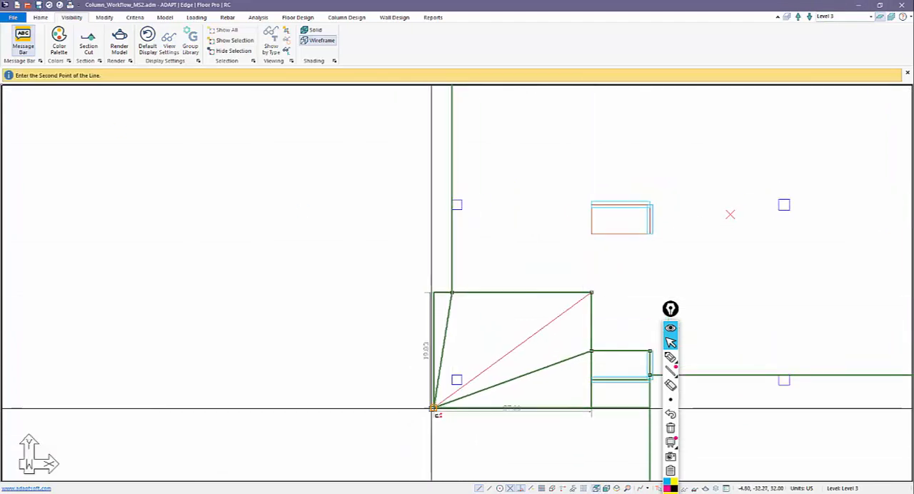
{"action": "left_click", "coordinate": [433, 408]}
Step: Insert one vertex on each of the main slab's two slanted edges inside the Level 3 corner slab
{"action": "right_click", "coordinate": [467, 392]}
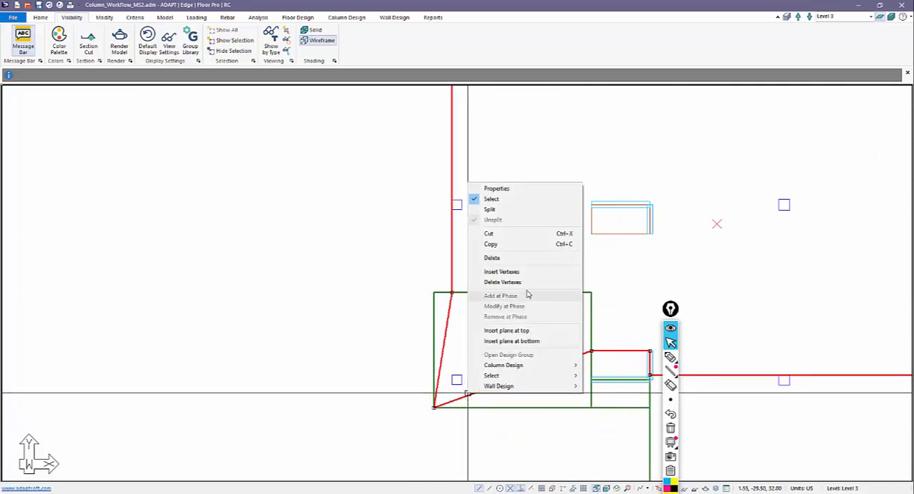
{"action": "left_click", "coordinate": [511, 272]}
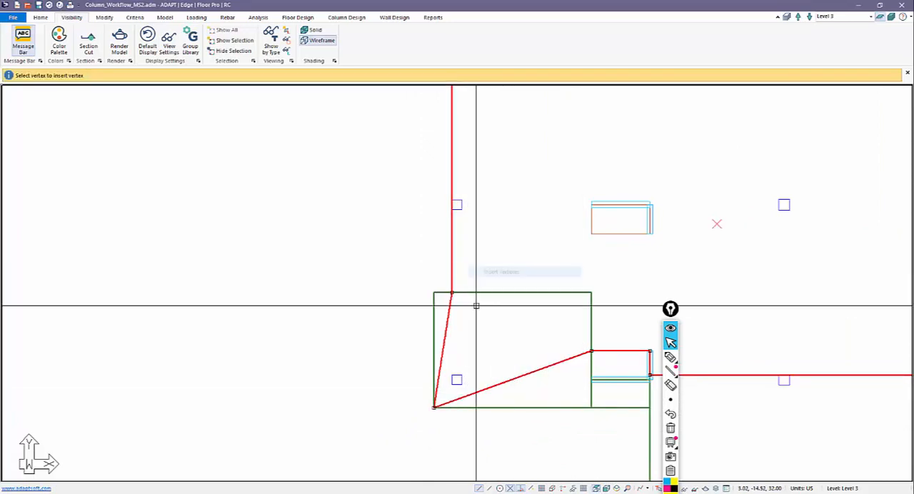
{"action": "left_click", "coordinate": [528, 375]}
{"action": "key", "text": "Escape"}
Step: Move the inserted vertices onto the corner slab's upper-left and lower-right corners so the Level 3 main slab covers it
{"action": "left_click", "coordinate": [445, 331]}
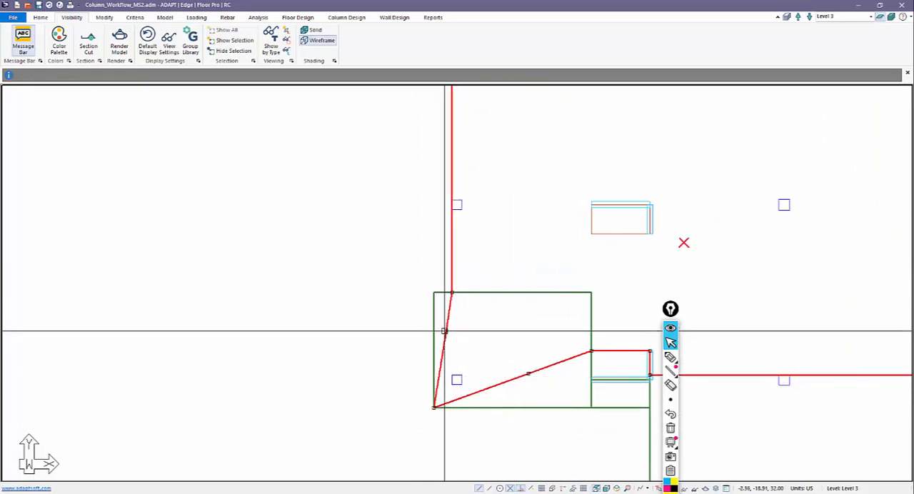
{"action": "left_click", "coordinate": [444, 330]}
{"action": "left_click", "coordinate": [433, 292]}
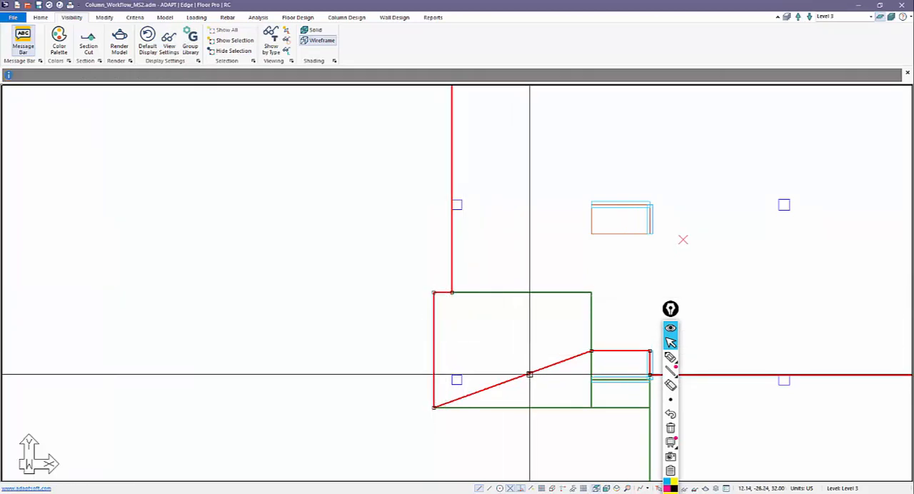
{"action": "left_click", "coordinate": [528, 374]}
{"action": "left_click", "coordinate": [591, 407]}
{"action": "key", "text": "Escape"}
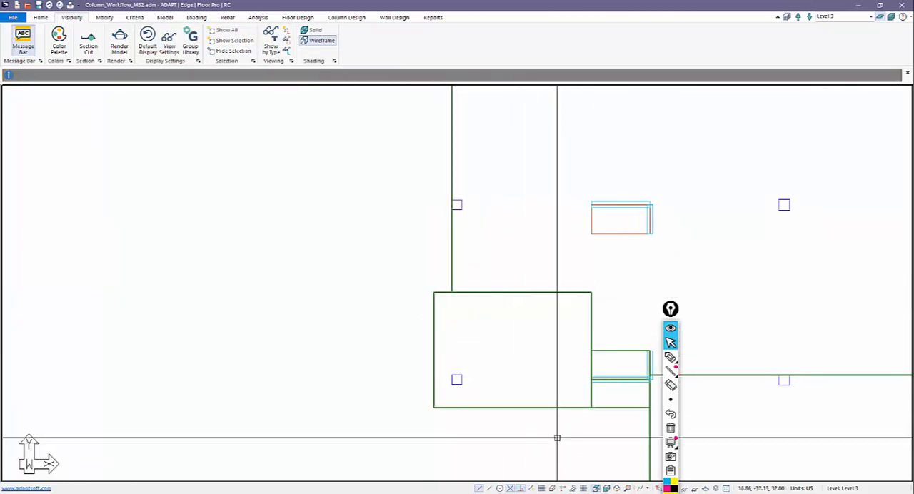
Step: Make Level 2 the active level and display the whole multi-level structure in an isometric view
{"action": "left_click", "coordinate": [809, 17]}
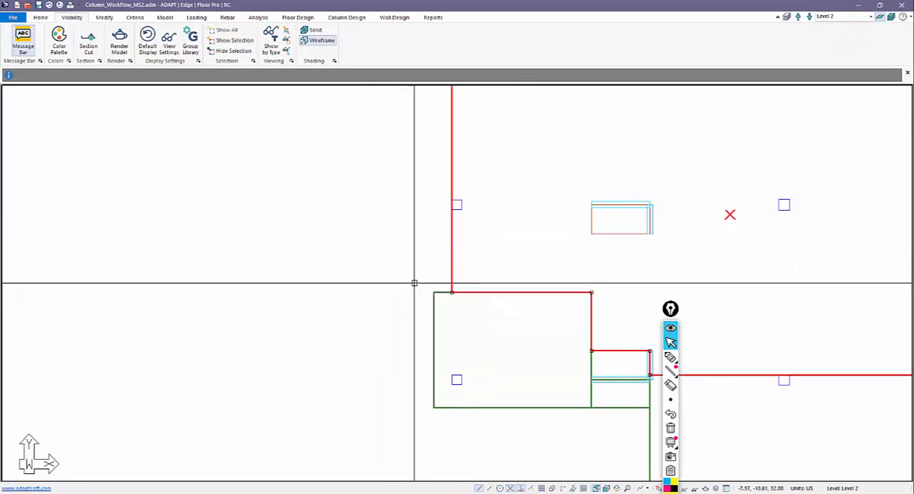
{"action": "scroll", "coordinate": [456, 371], "scroll_direction": "down", "scroll_amount": 3}
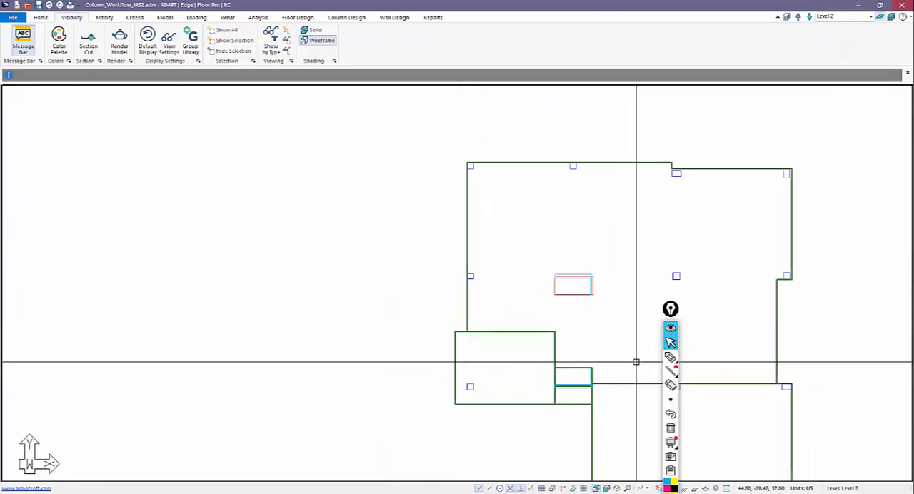
{"action": "left_click", "coordinate": [613, 489]}
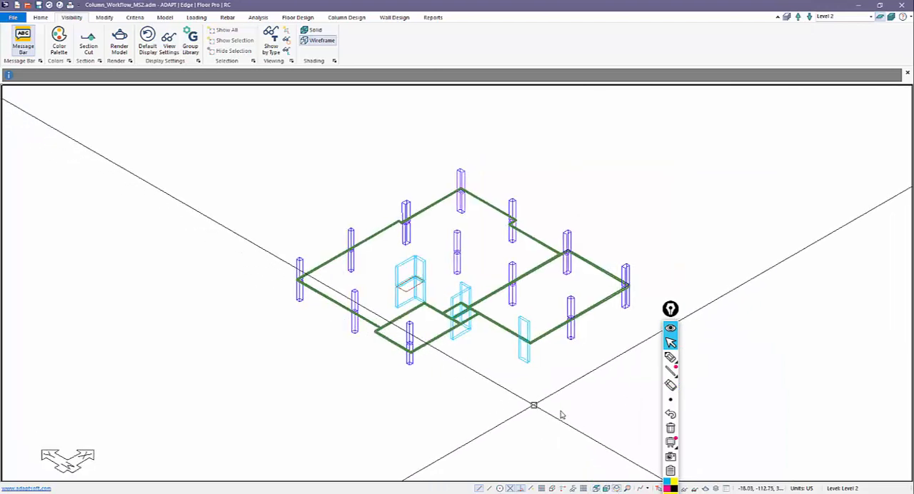
{"action": "left_click", "coordinate": [890, 18]}
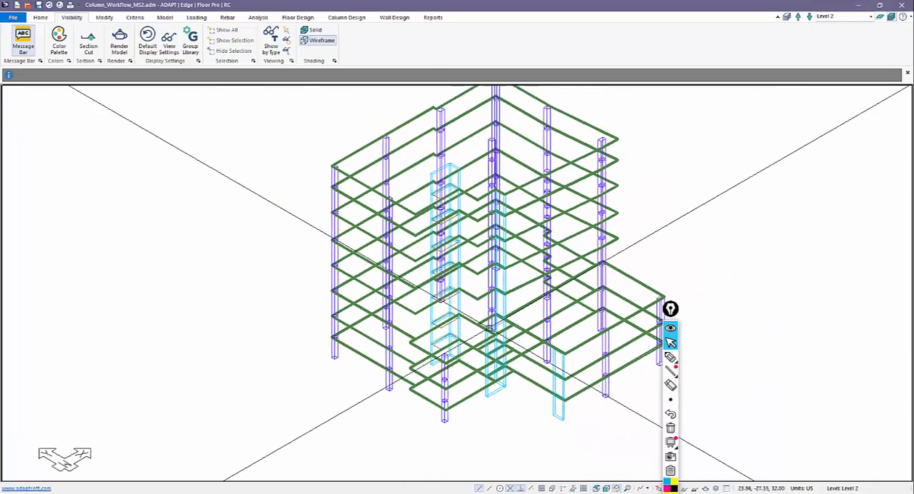
Step: Mesh the slabs using the simplified method, a 4 ft slab cell size and automatic node shifting within 1.5 ft
{"action": "left_click", "coordinate": [257, 17]}
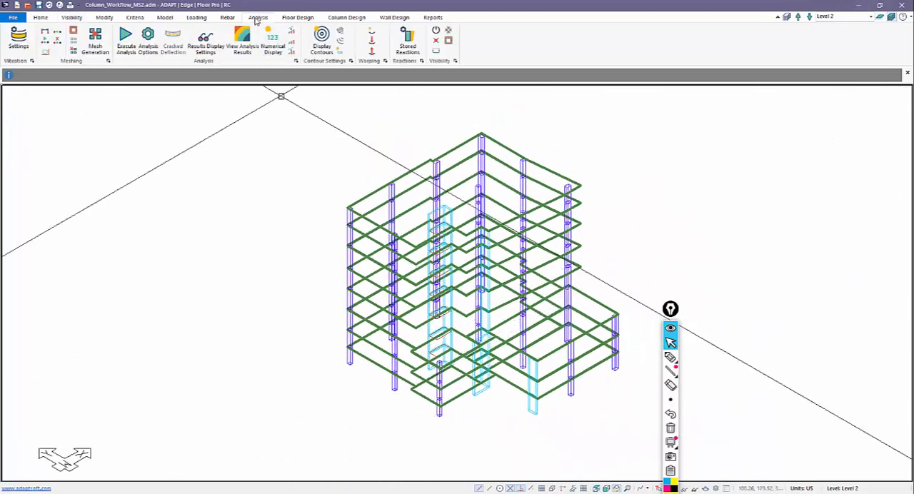
{"action": "left_click", "coordinate": [104, 40]}
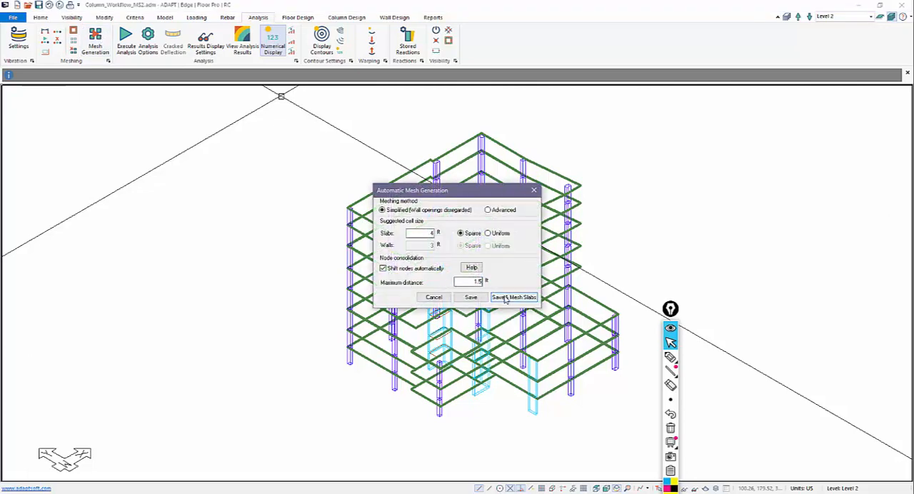
{"action": "left_click", "coordinate": [504, 297]}
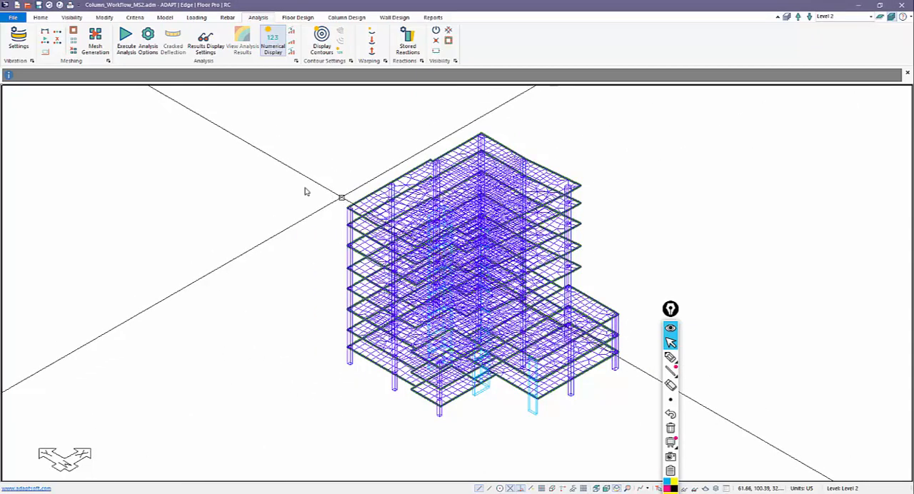
Step: Analyze the structure for all load combinations with uncracked stiffness, accepting the unmapped wind loads, and save the solution
{"action": "left_click", "coordinate": [126, 44]}
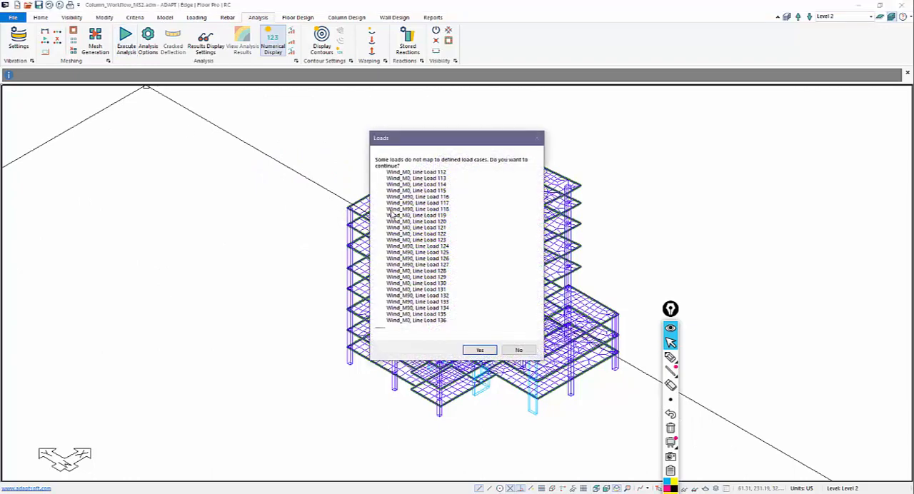
{"action": "left_click", "coordinate": [480, 349]}
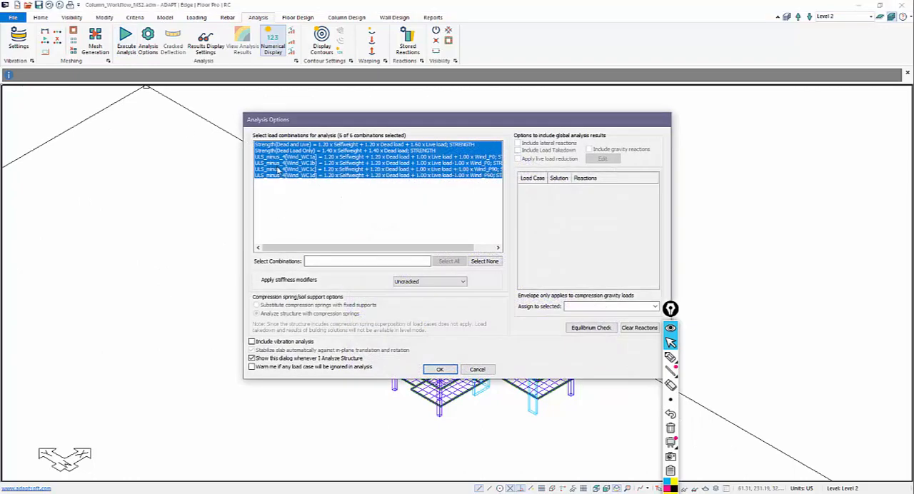
{"action": "left_click", "coordinate": [437, 370]}
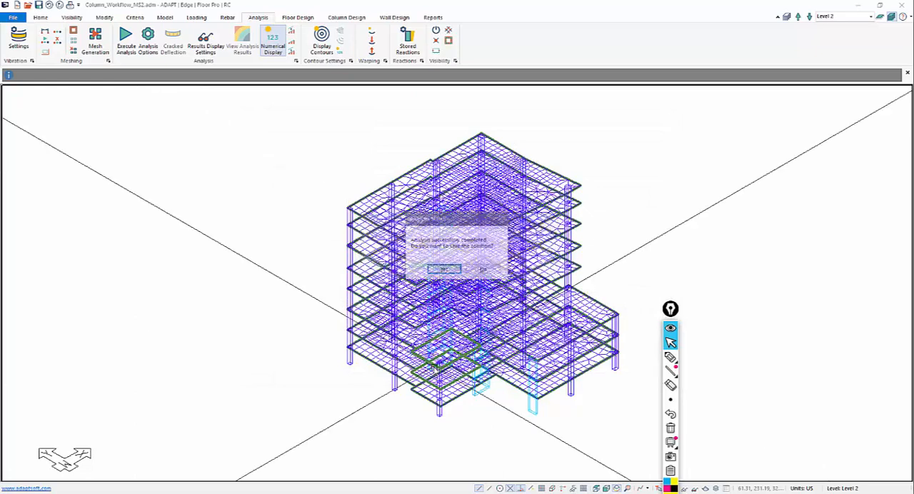
{"action": "left_click", "coordinate": [450, 272]}
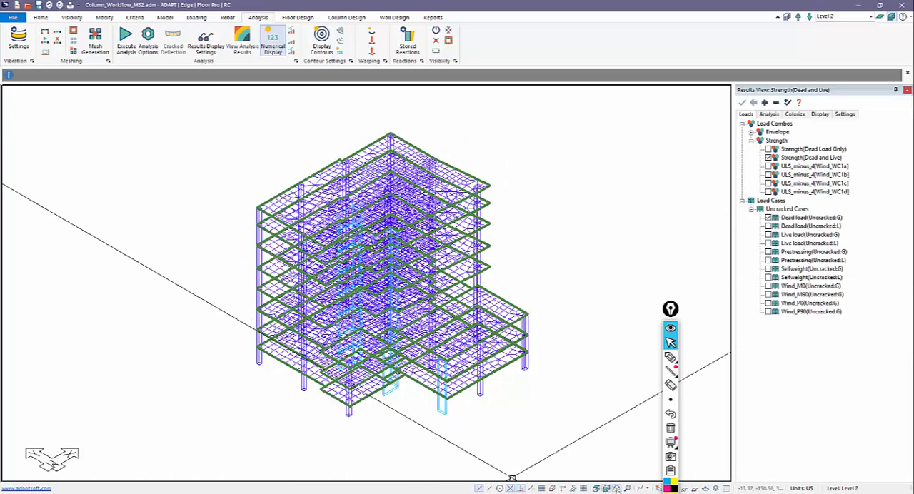
Step: Move the annotation toolbar clear of the display controls and hide the finite element mesh
{"action": "middle_click_drag", "start_coordinate": [557, 398], "coordinate": [613, 388]}
{"action": "scroll", "coordinate": [614, 387], "scroll_direction": "down", "scroll_amount": 1}
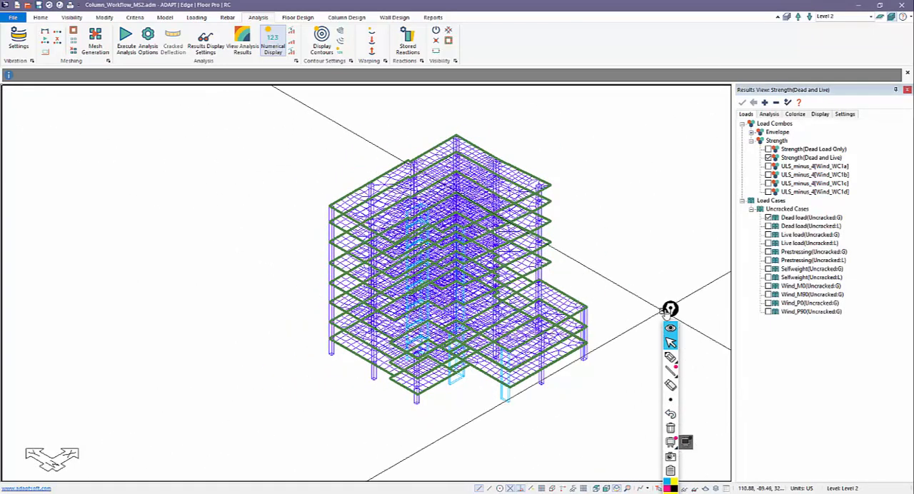
{"action": "left_click_drag", "start_coordinate": [671, 309], "coordinate": [673, 216]}
{"action": "left_click", "coordinate": [674, 488]}
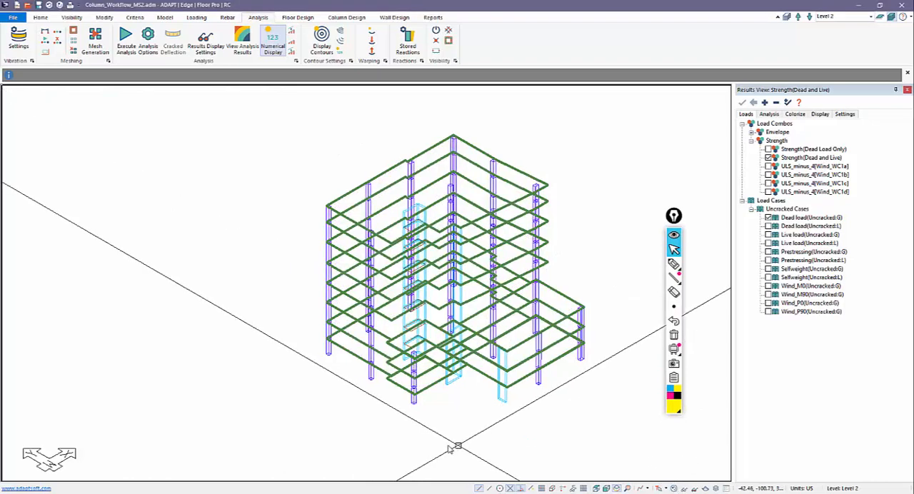
Step: Display only the columns and run the column design for the 20 x 20 design group
{"action": "scroll", "coordinate": [464, 389], "scroll_direction": "up", "scroll_amount": 5}
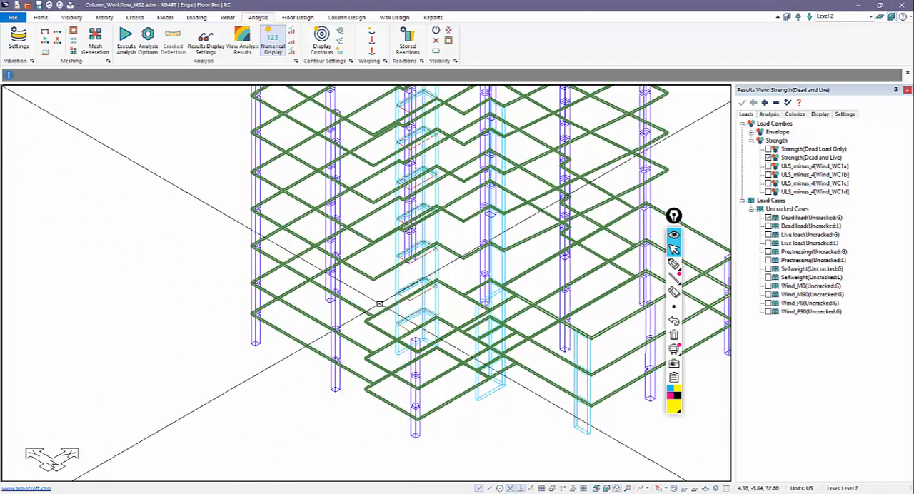
{"action": "left_click", "coordinate": [347, 17]}
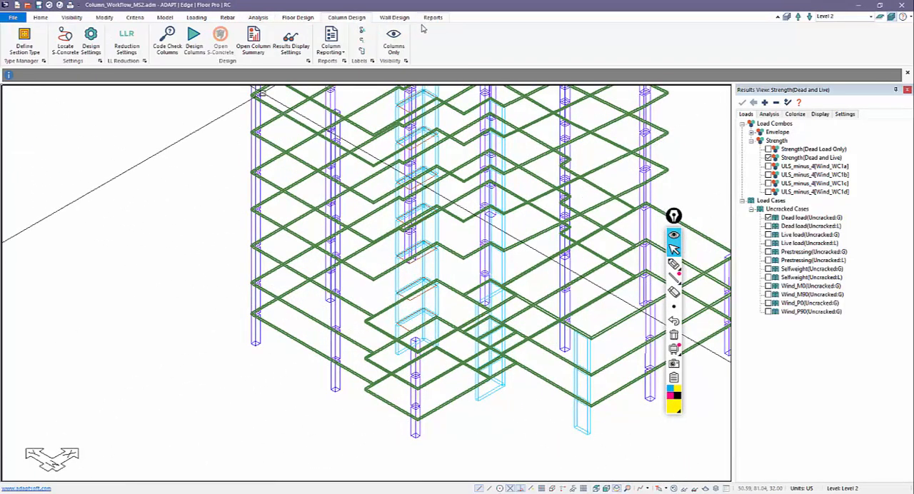
{"action": "left_click", "coordinate": [393, 39]}
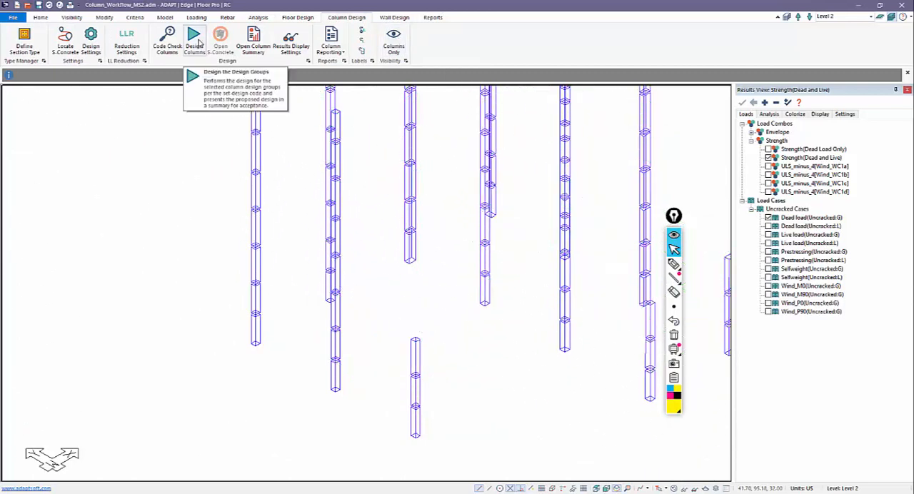
{"action": "left_click", "coordinate": [195, 41]}
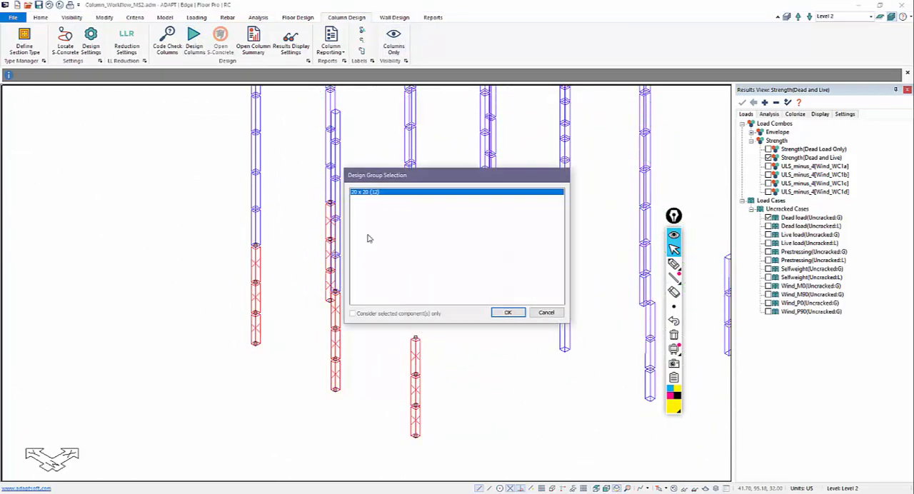
{"action": "left_click", "coordinate": [515, 314]}
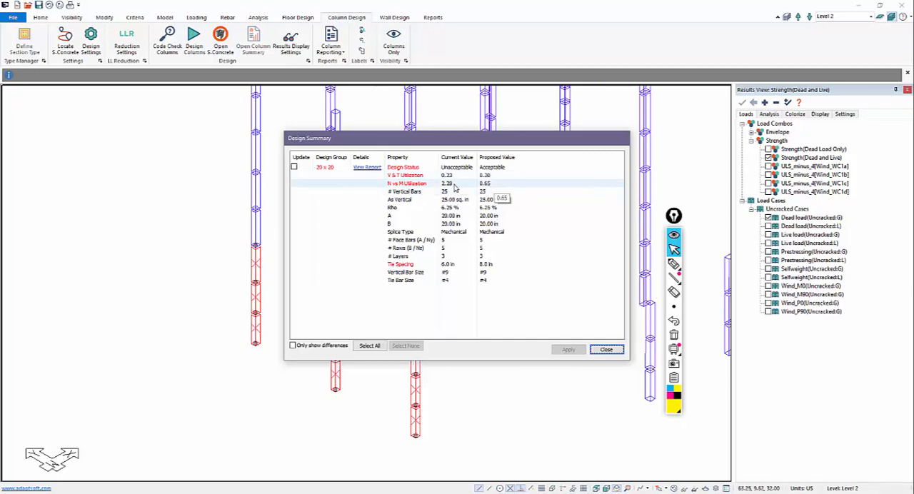
Step: Open the 20 x 20 group's detailed design report and examine its status, utilizations and slenderness effects
{"action": "left_click", "coordinate": [361, 169]}
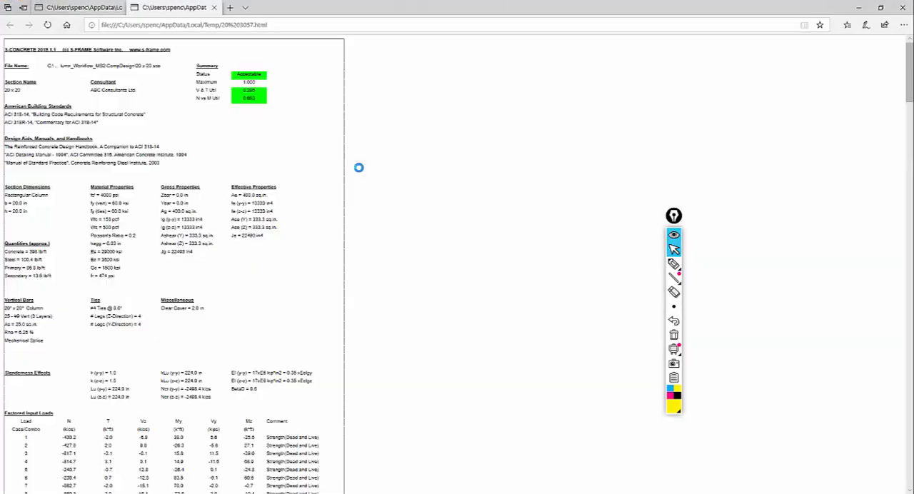
{"action": "scroll", "coordinate": [296, 203], "scroll_direction": "down", "scroll_amount": 5}
{"action": "scroll", "coordinate": [199, 193], "scroll_direction": "up", "scroll_amount": 3}
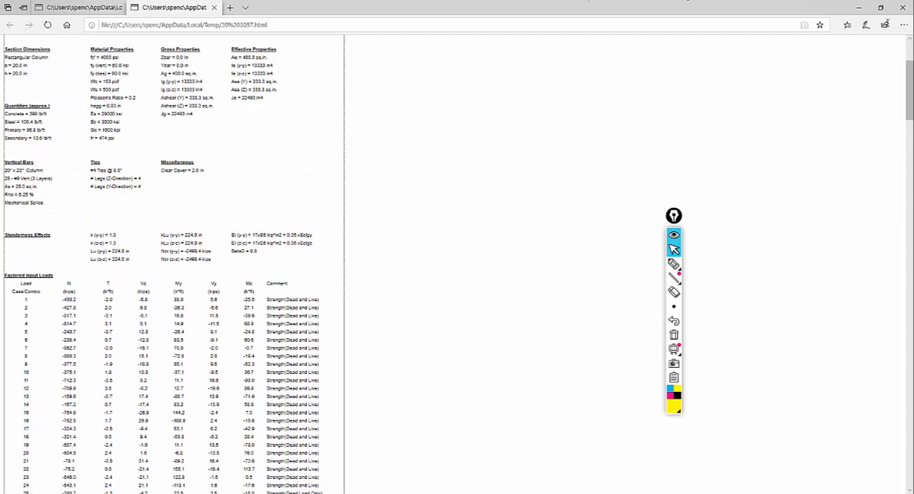
Step: Close the design report on the newest browser tab and return to the structural model
{"action": "left_click", "coordinate": [899, 8]}
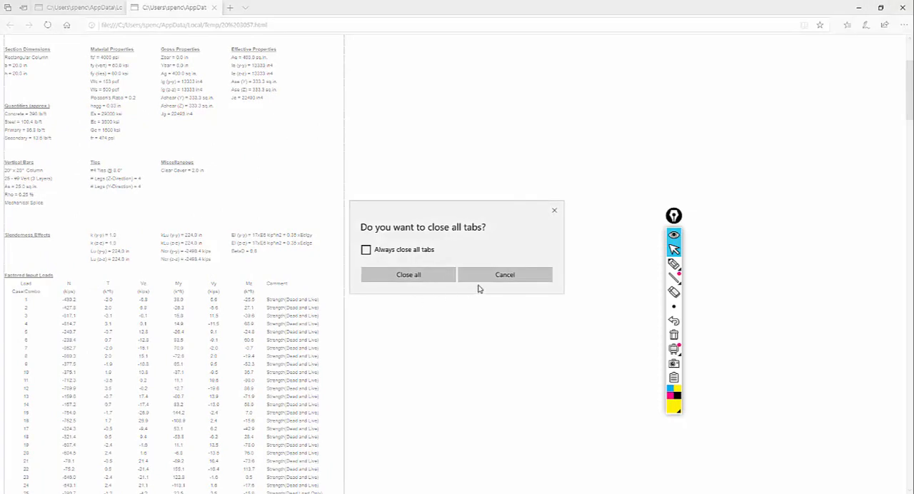
{"action": "left_click", "coordinate": [493, 275]}
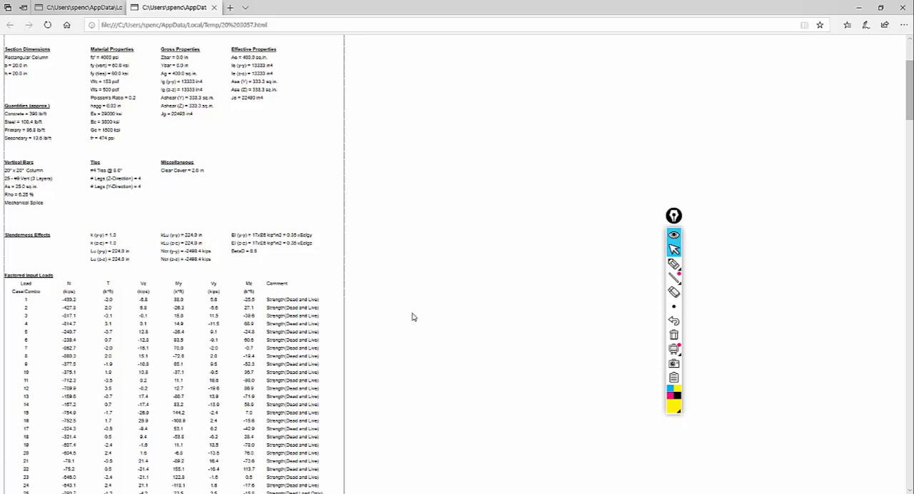
{"action": "left_click", "coordinate": [214, 8]}
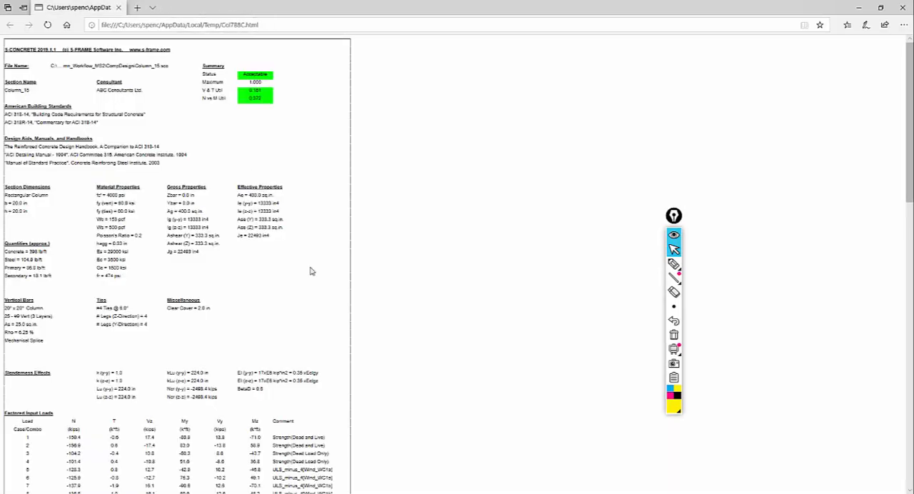
{"action": "left_click", "coordinate": [849, 7]}
{"action": "left_click", "coordinate": [606, 350]}
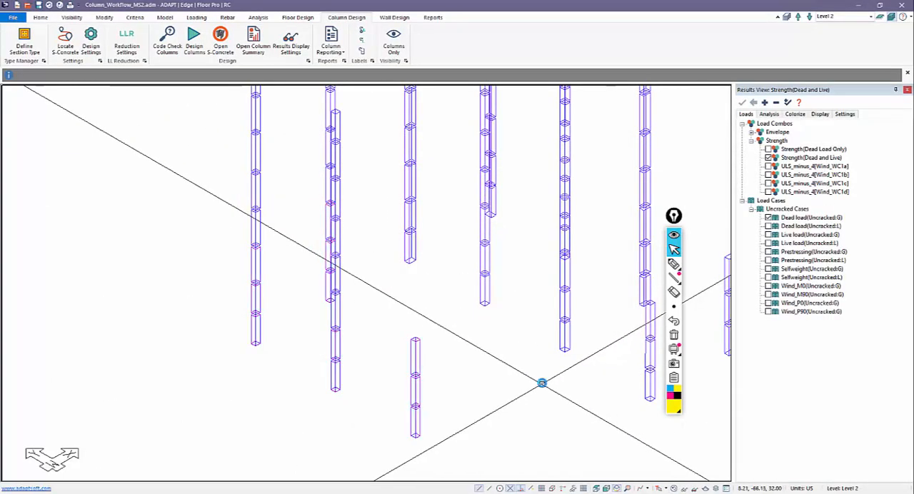
Step: Code-check the uppermost segment of the short three-storey corner column and examine the unbraced lengths in its design summary
{"action": "right_click", "coordinate": [428, 305]}
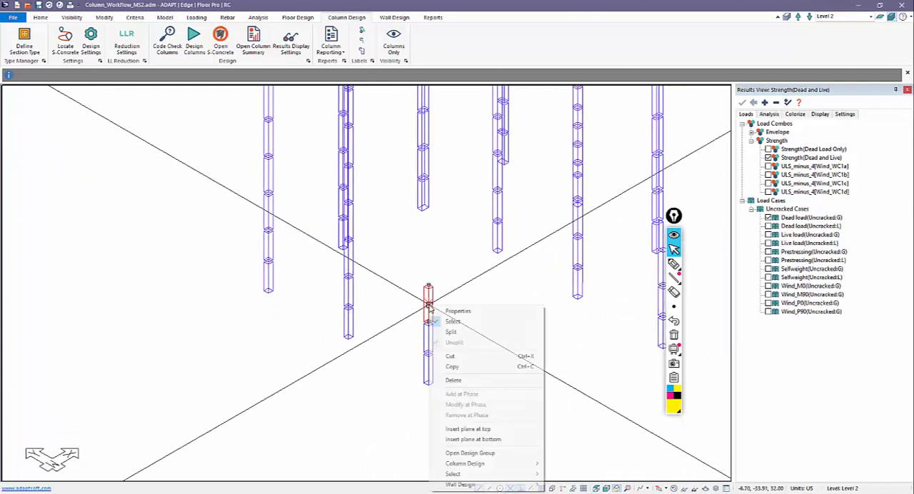
{"action": "left_click", "coordinate": [466, 279]}
{"action": "left_click", "coordinate": [428, 293]}
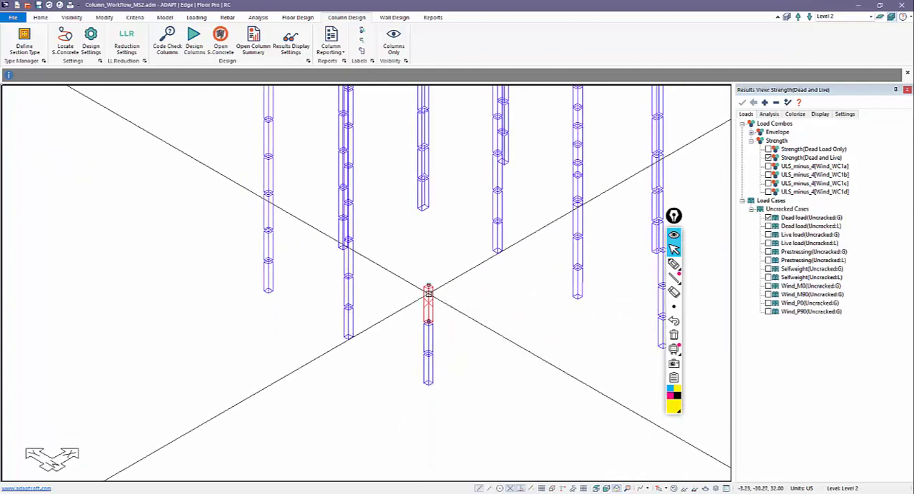
{"action": "right_click", "coordinate": [428, 293]}
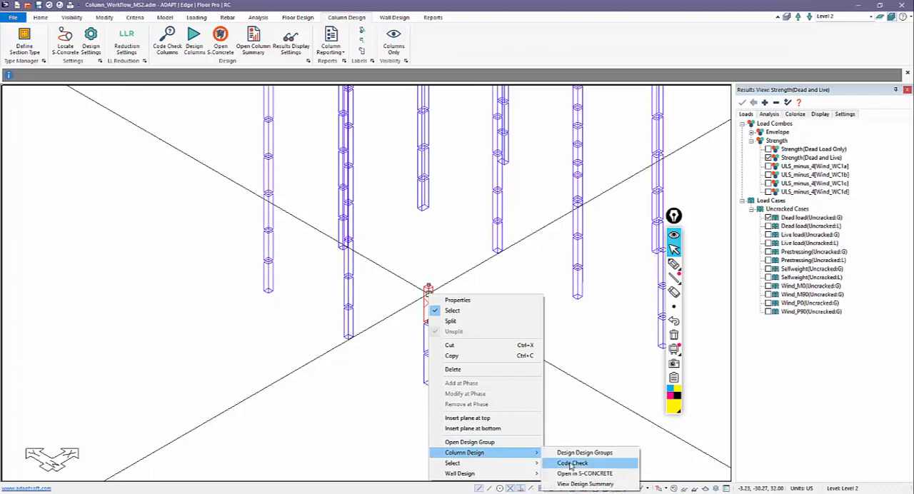
{"action": "left_click", "coordinate": [571, 463]}
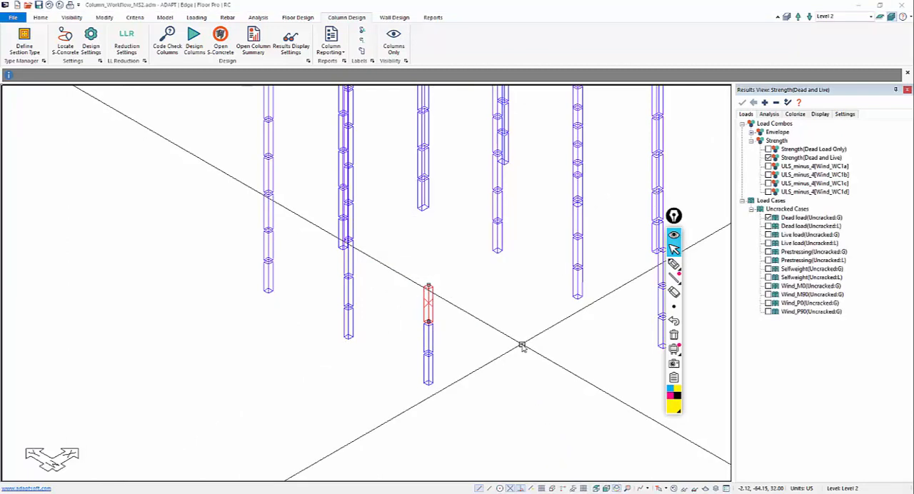
{"action": "right_click", "coordinate": [428, 305]}
{"action": "mouse_move", "coordinate": [500, 462]}
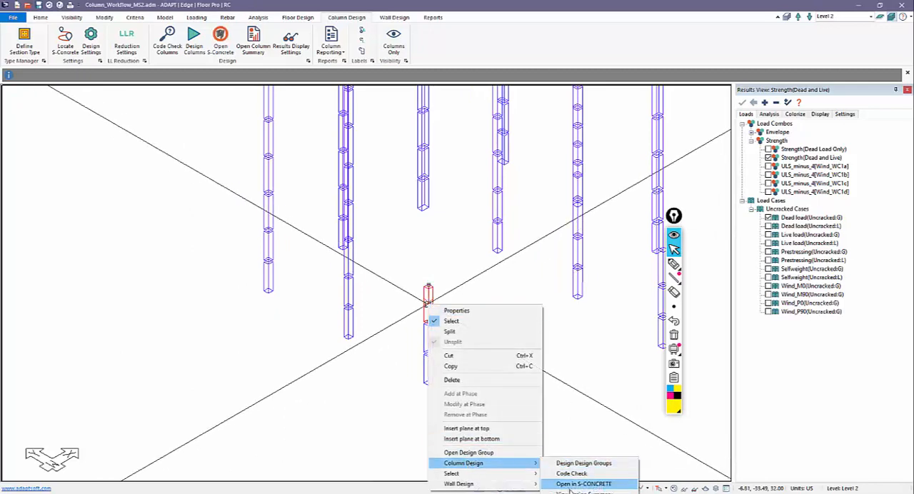
{"action": "left_click", "coordinate": [567, 484]}
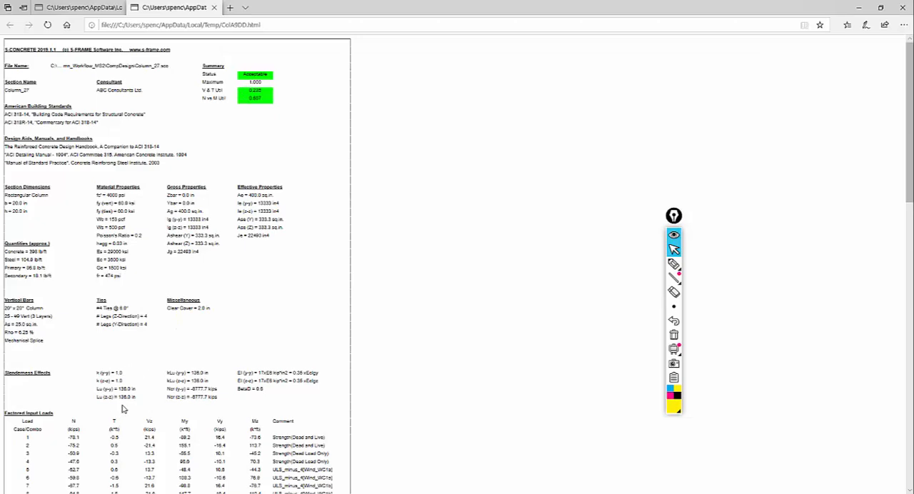
{"action": "left_click", "coordinate": [860, 8]}
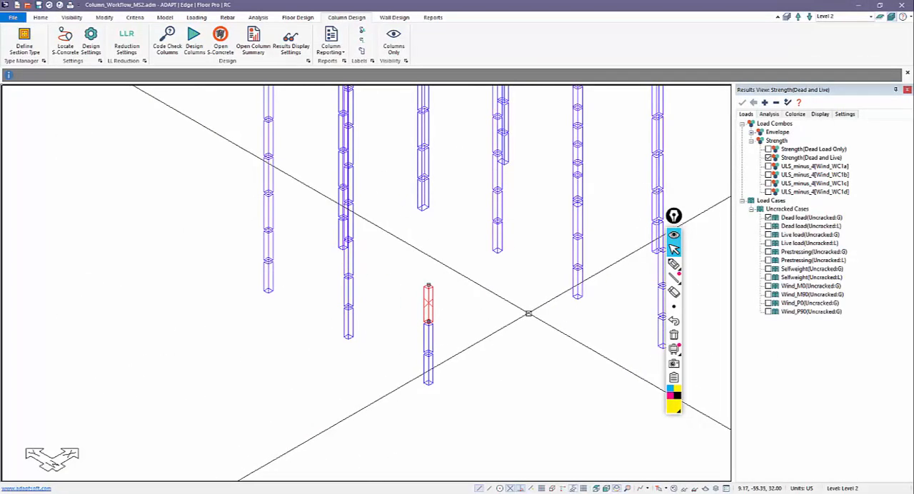
Step: Open the middle segment's design summary for the same corner column, examine its unbraced lengths and close the report
{"action": "right_click", "coordinate": [427, 341]}
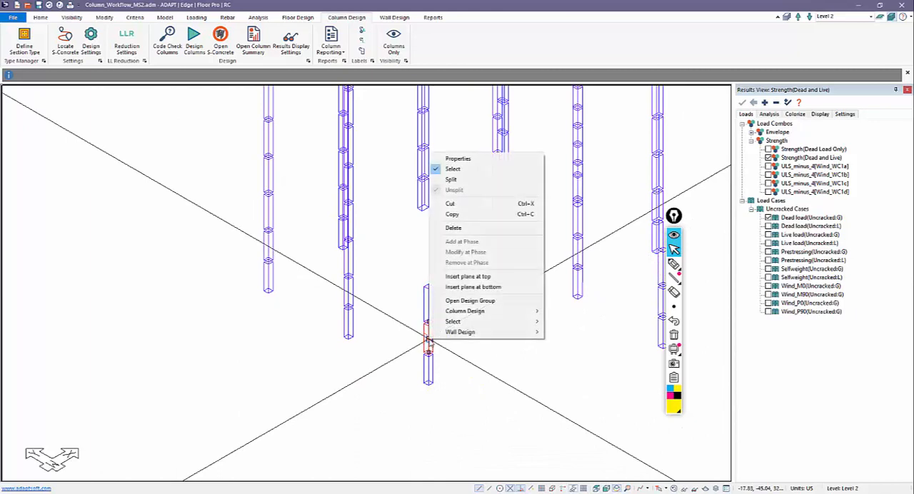
{"action": "mouse_move", "coordinate": [475, 311]}
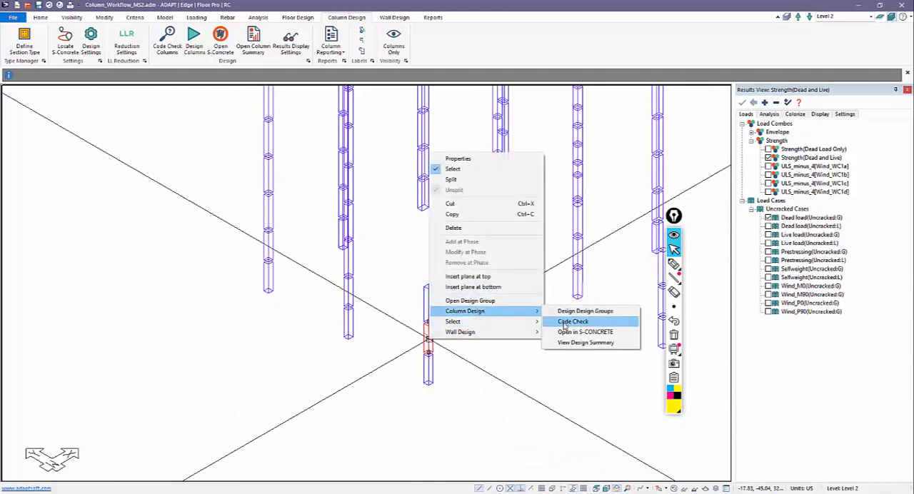
{"action": "left_click", "coordinate": [561, 342]}
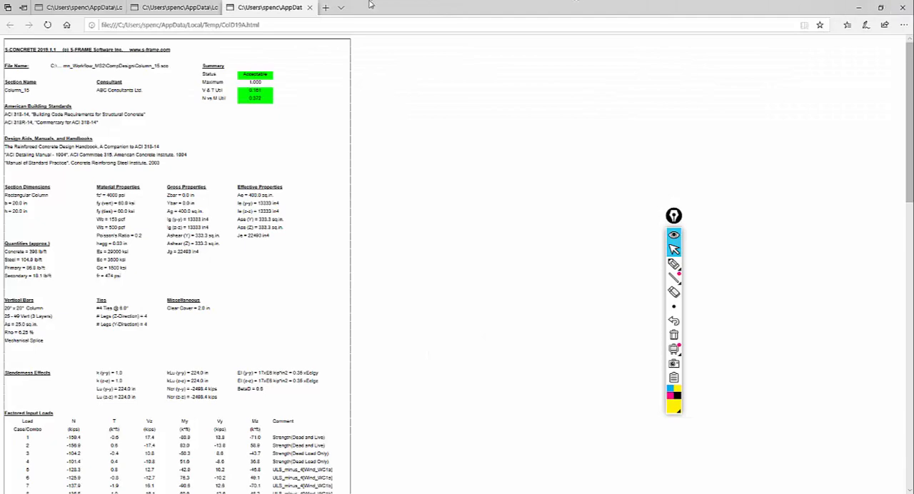
{"action": "key", "text": "ctrl+w"}
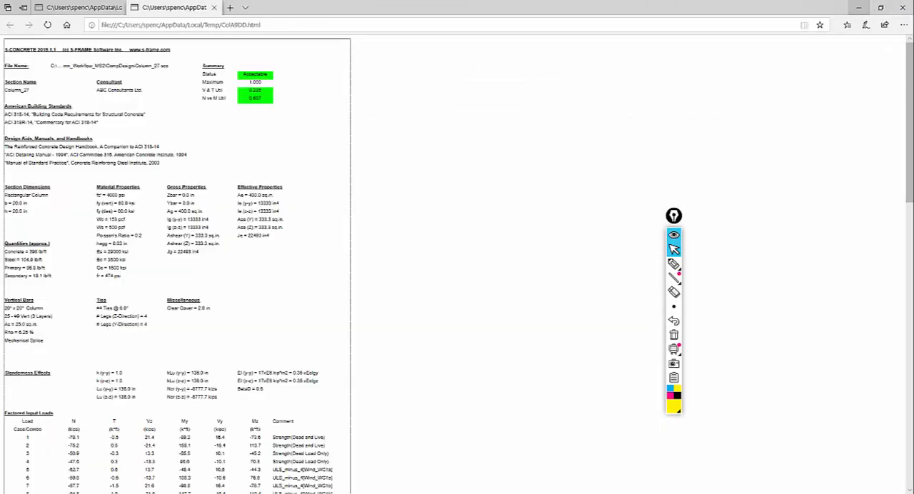
{"action": "left_click", "coordinate": [858, 7]}
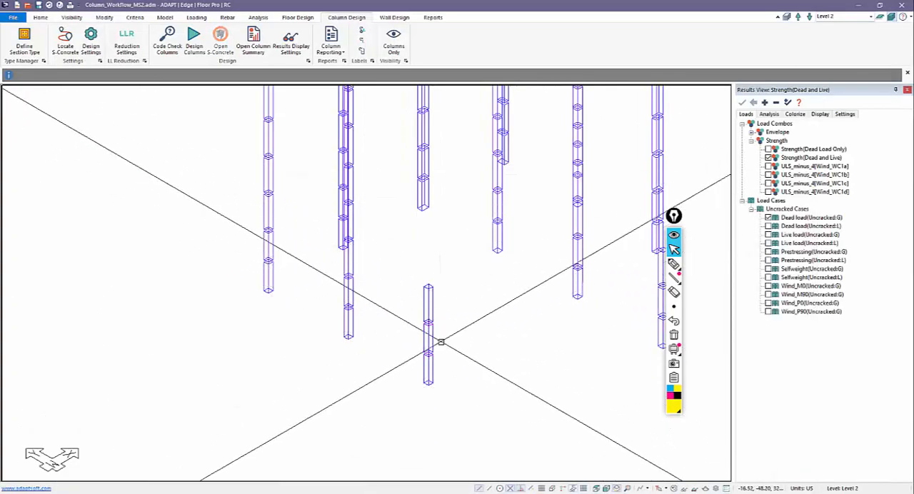
Step: Examine the unbraced lengths in the lowest corner column segment's design summary, then close all open reports
{"action": "left_click", "coordinate": [428, 317]}
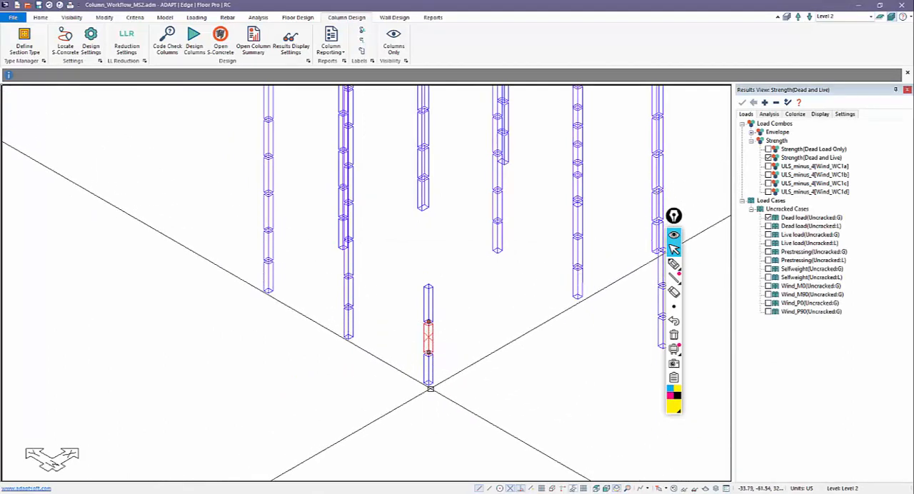
{"action": "right_click", "coordinate": [427, 379]}
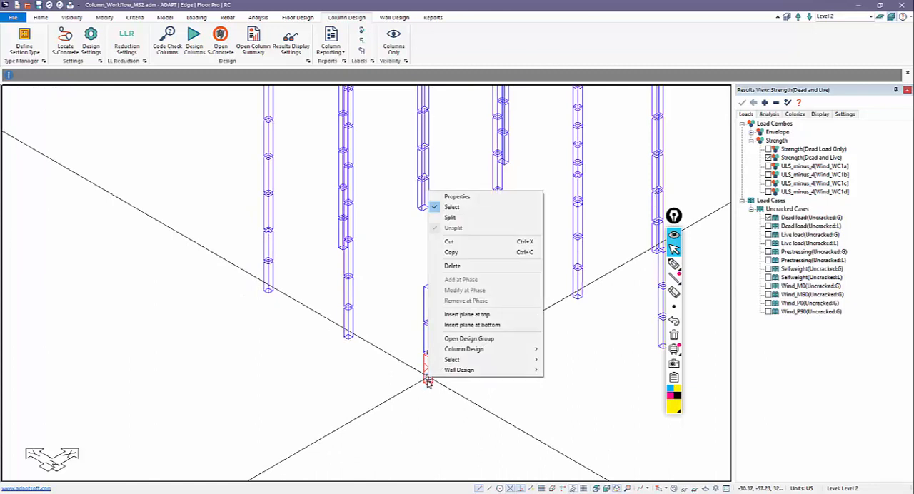
{"action": "mouse_move", "coordinate": [464, 349]}
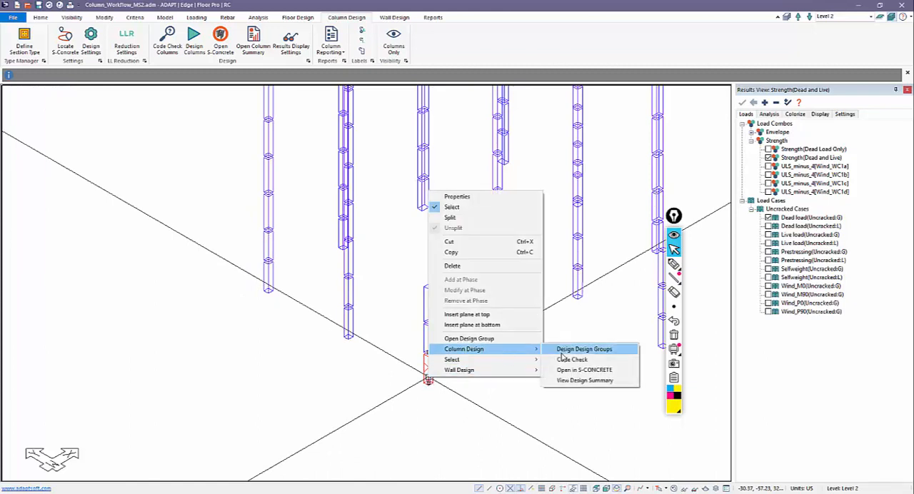
{"action": "left_click", "coordinate": [560, 380]}
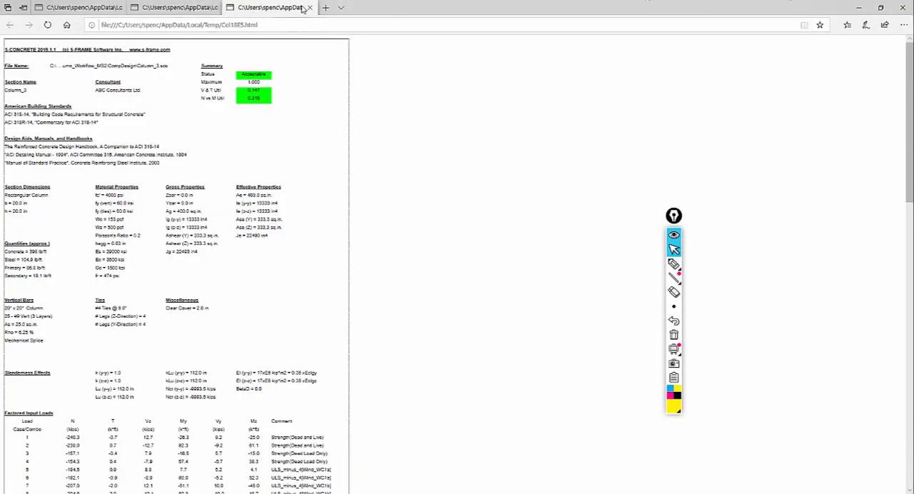
{"action": "left_click", "coordinate": [309, 7]}
{"action": "left_click", "coordinate": [214, 8]}
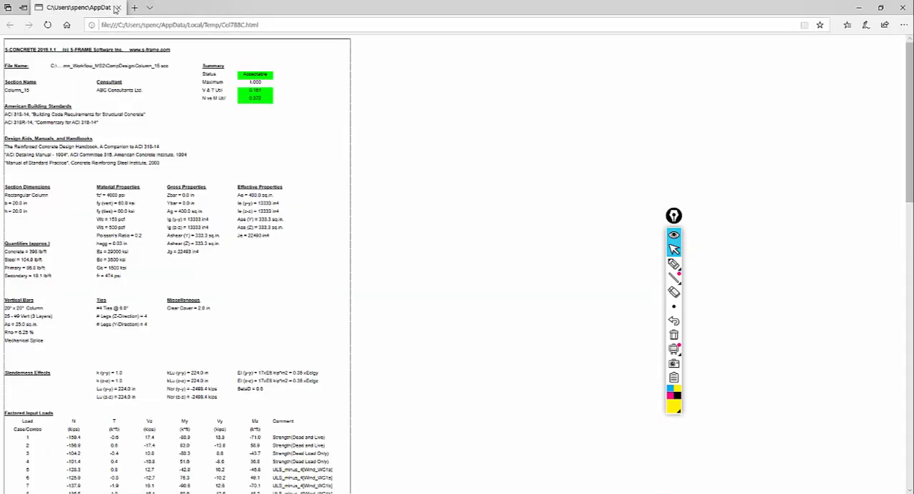
{"action": "left_click", "coordinate": [118, 7]}
Step: Redisplay the slabs and walls and inspect where the small corner slabs meet the short corner column
{"action": "middle_click_drag", "start_coordinate": [460, 316], "coordinate": [471, 309]}
{"action": "left_click", "coordinate": [473, 310]}
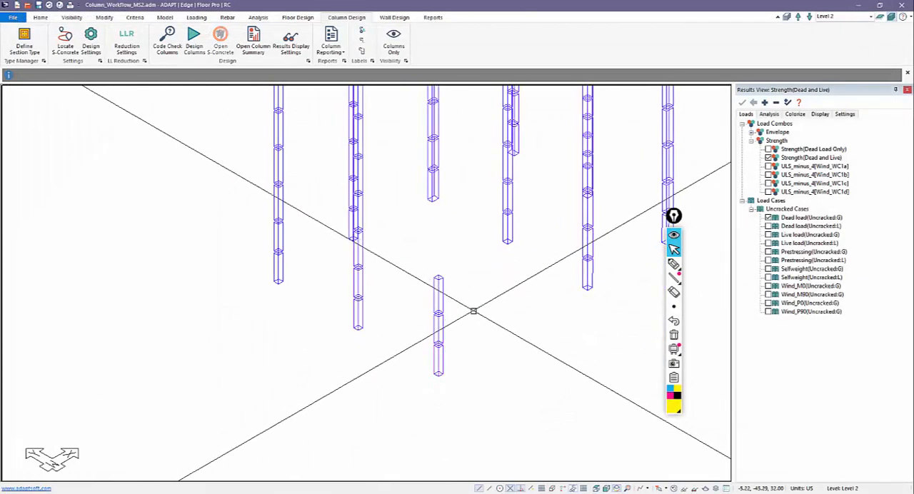
{"action": "scroll", "coordinate": [518, 354], "scroll_direction": "up", "scroll_amount": 3}
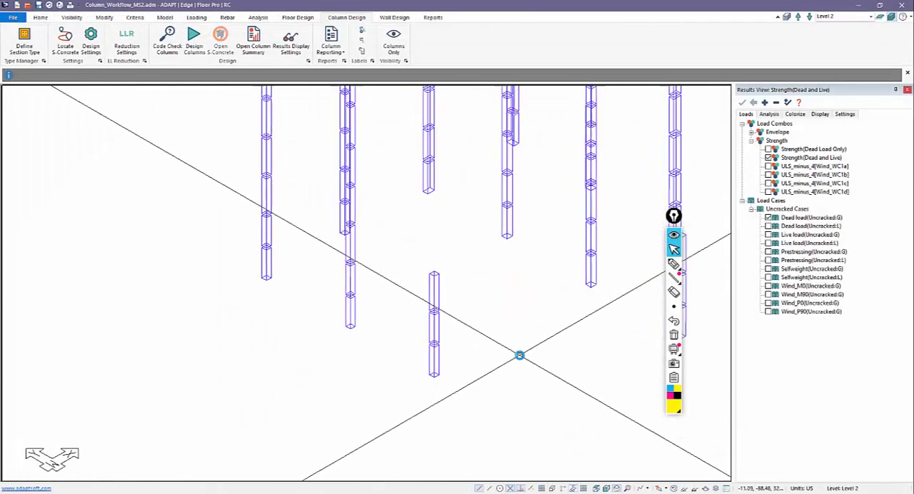
{"action": "left_click", "coordinate": [673, 488]}
{"action": "left_click", "coordinate": [674, 488]}
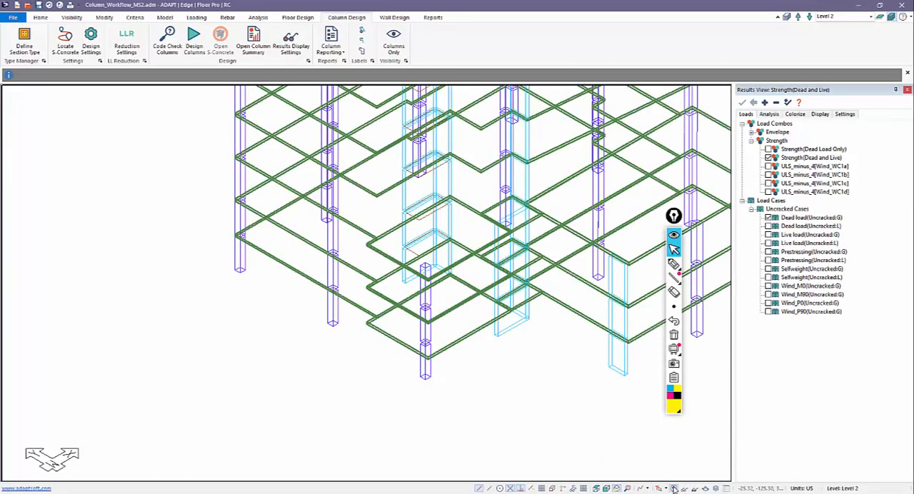
{"action": "middle_click_drag", "start_coordinate": [500, 395], "coordinate": [501, 436]}
{"action": "scroll", "coordinate": [417, 418], "scroll_direction": "up", "scroll_amount": 4}
{"action": "scroll", "coordinate": [413, 400], "scroll_direction": "up", "scroll_amount": 5}
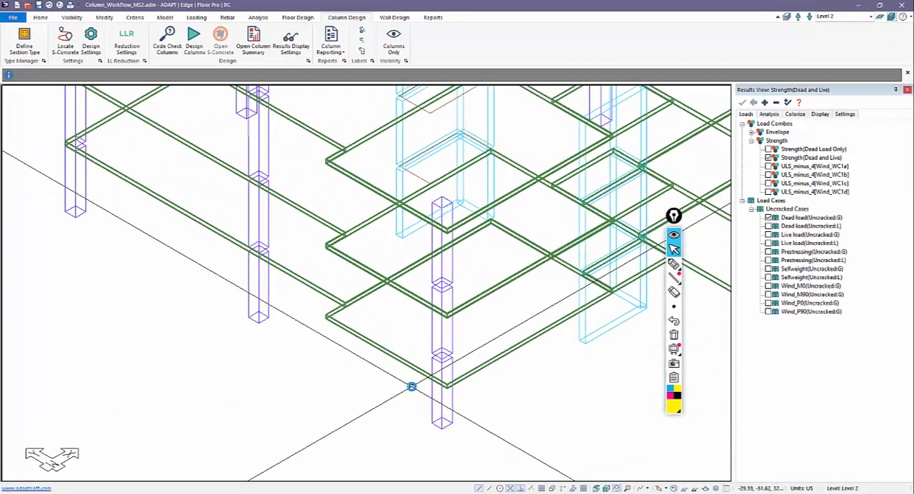
{"action": "middle_click_drag", "start_coordinate": [506, 255], "coordinate": [387, 220]}
Step: In top view, move the main slab's inner corner vertex to the outer lower corner of the small adjoining slab
{"action": "left_click", "coordinate": [595, 489]}
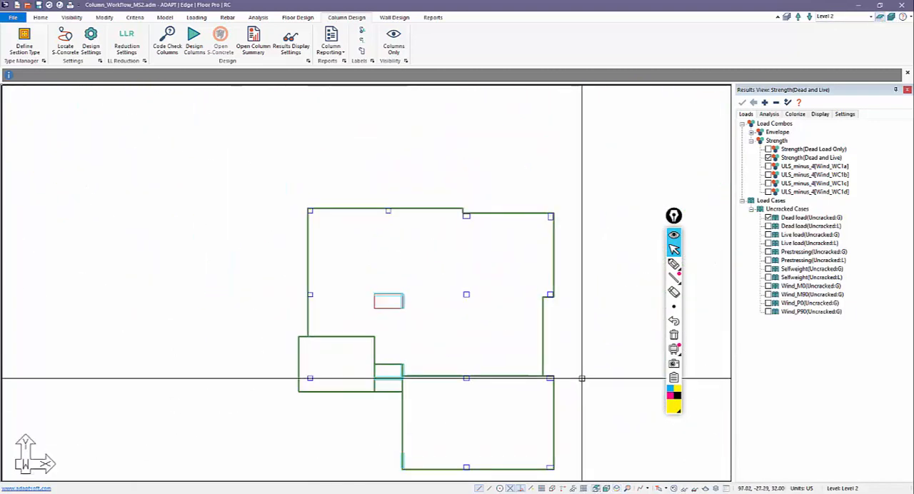
{"action": "middle_click_drag", "start_coordinate": [349, 427], "coordinate": [449, 373]}
{"action": "scroll", "coordinate": [437, 271], "scroll_direction": "up", "scroll_amount": 3}
{"action": "left_click", "coordinate": [401, 259]}
{"action": "scroll", "coordinate": [405, 301], "scroll_direction": "up", "scroll_amount": 2}
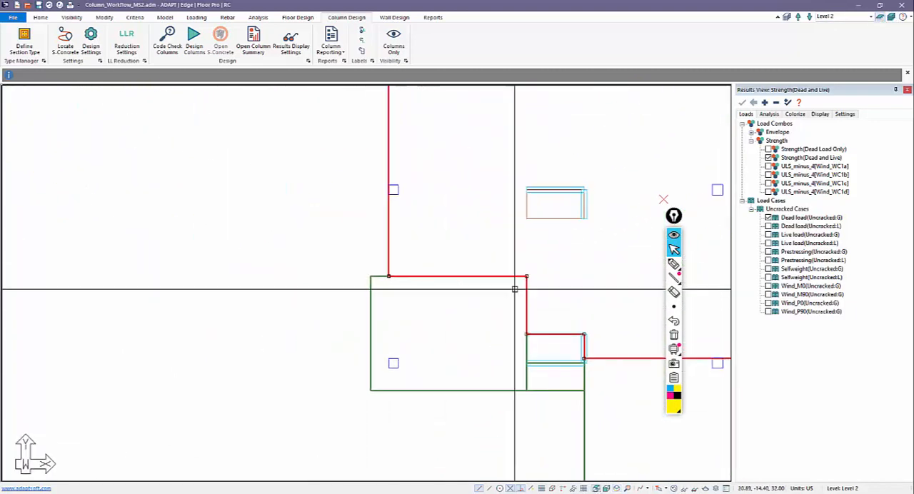
{"action": "left_click", "coordinate": [526, 276]}
{"action": "left_click", "coordinate": [371, 389]}
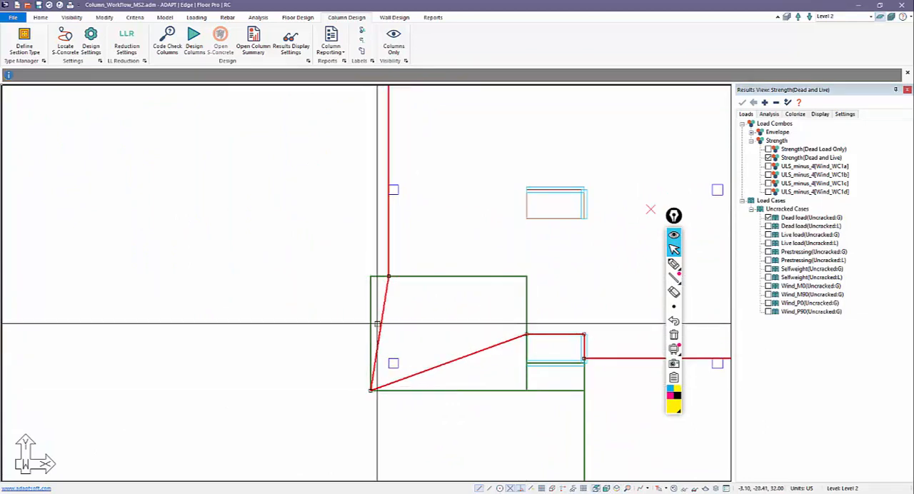
Step: Insert vertices on the main slab's two slanted edges and move them onto the small slab's upper-left and lower-right corners
{"action": "right_click", "coordinate": [382, 317]}
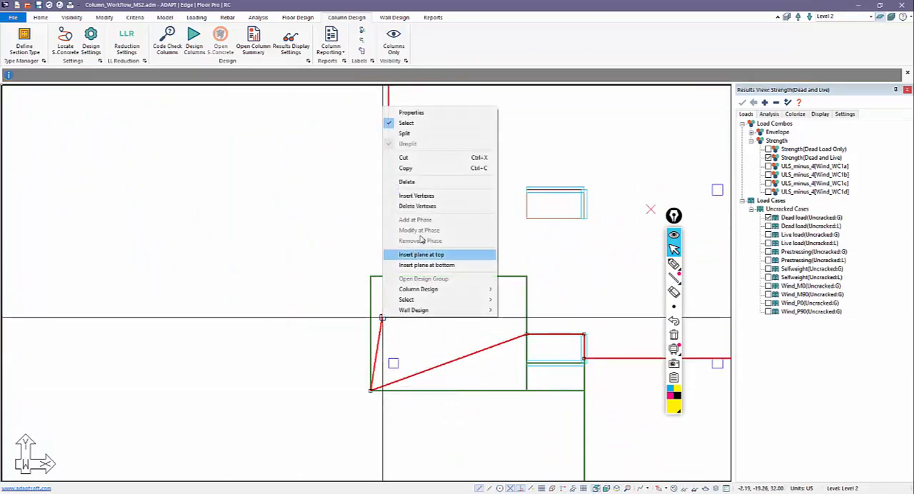
{"action": "left_click", "coordinate": [416, 196]}
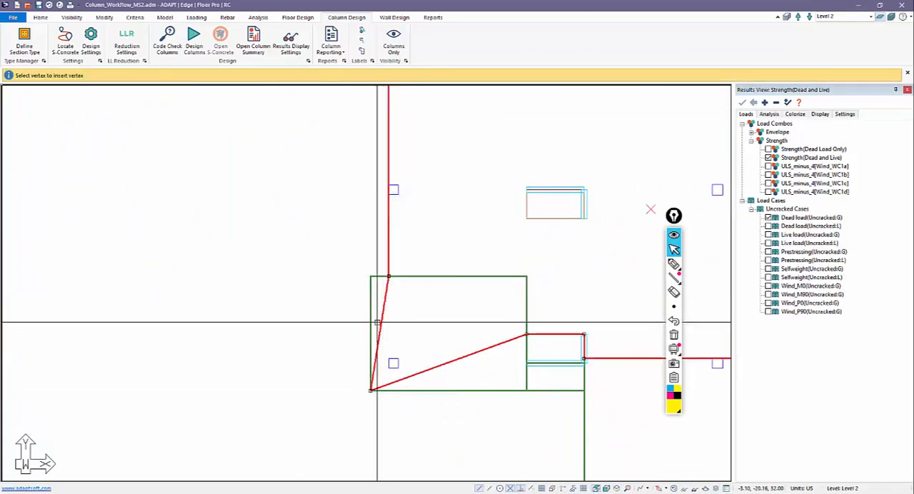
{"action": "left_click", "coordinate": [436, 362]}
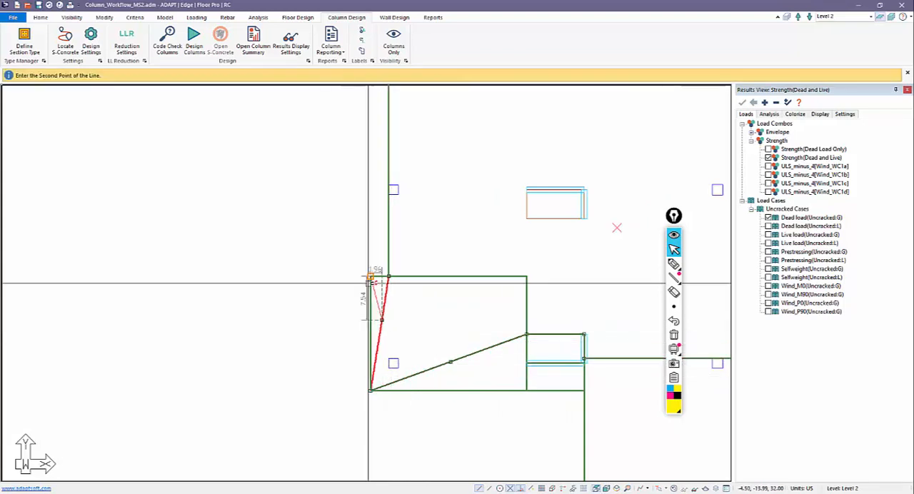
{"action": "left_click", "coordinate": [370, 275]}
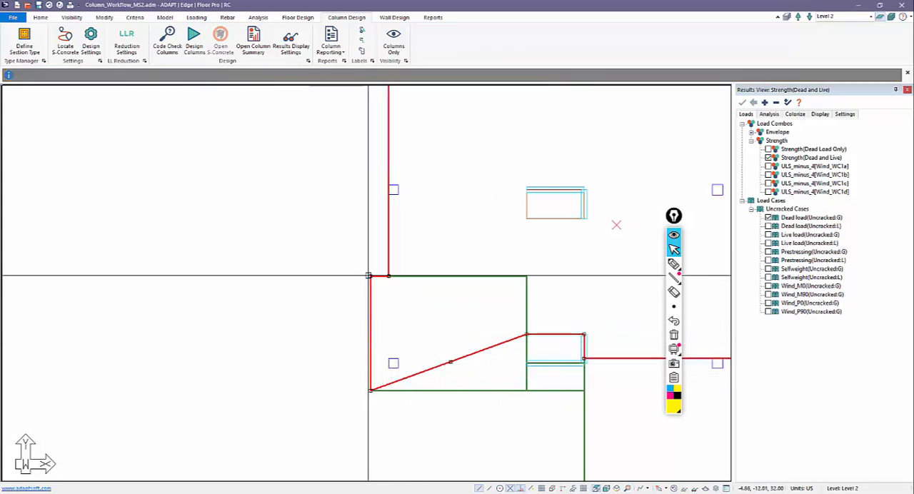
{"action": "left_click", "coordinate": [450, 358]}
{"action": "left_click", "coordinate": [526, 390]}
{"action": "scroll", "coordinate": [442, 418], "scroll_direction": "down", "scroll_amount": 2}
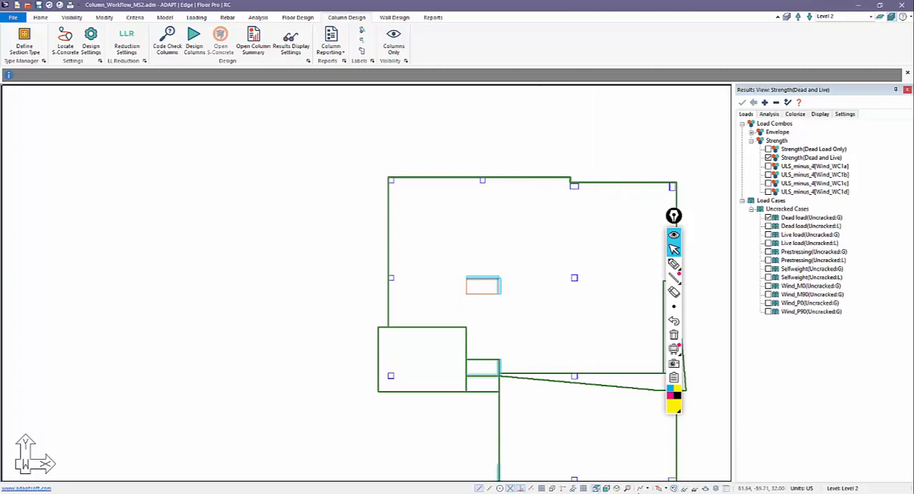
Step: In isometric view, re-mesh the slabs using the simplified method with a 4 ft sparse cell size and 1.5 ft node-shift distance
{"action": "left_click", "coordinate": [616, 488]}
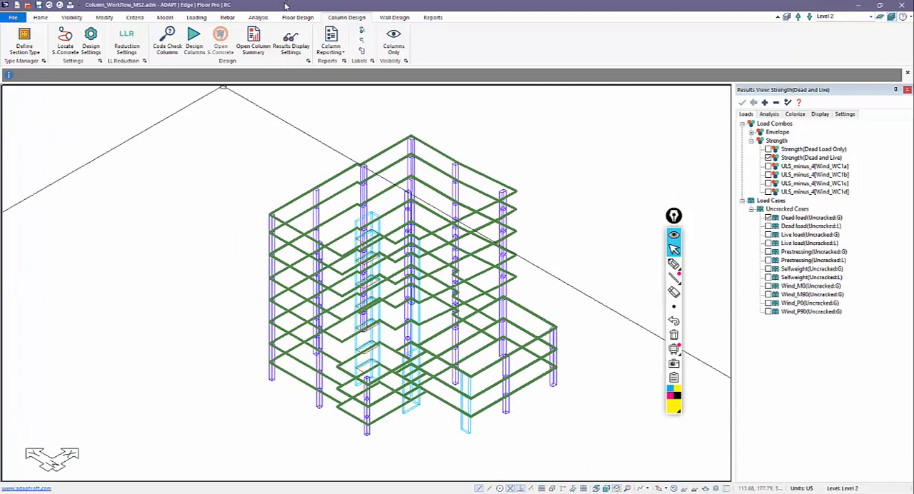
{"action": "left_click", "coordinate": [258, 17]}
{"action": "left_click", "coordinate": [95, 41]}
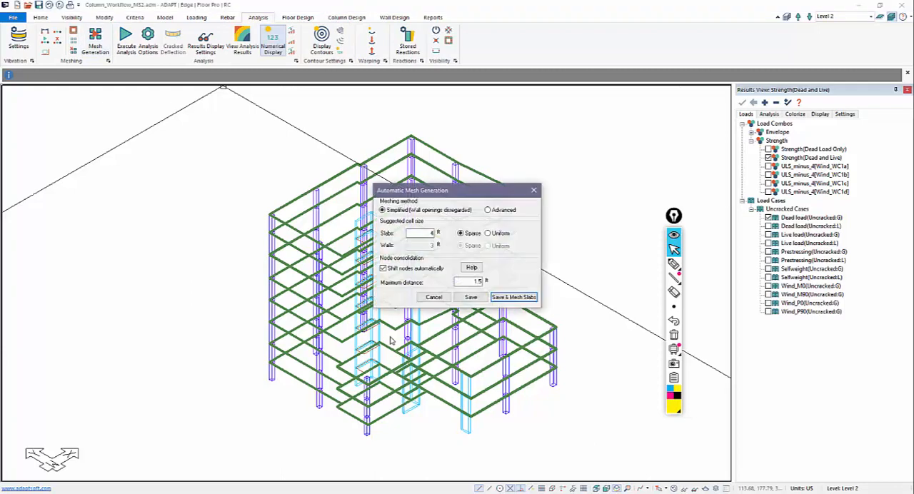
{"action": "left_click", "coordinate": [511, 299]}
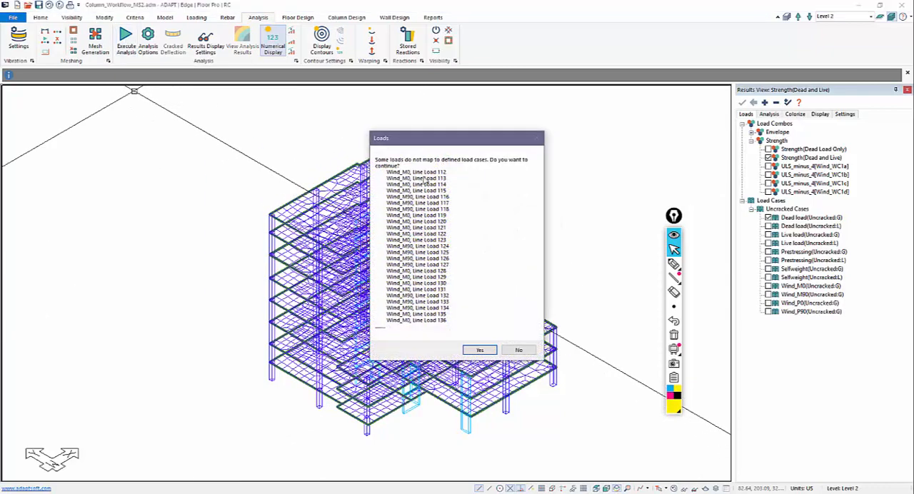
Step: Run the analysis, continuing despite the wind loads not mapped to load cases, and hide the slab mesh
{"action": "left_click", "coordinate": [473, 349]}
{"action": "left_click", "coordinate": [427, 371]}
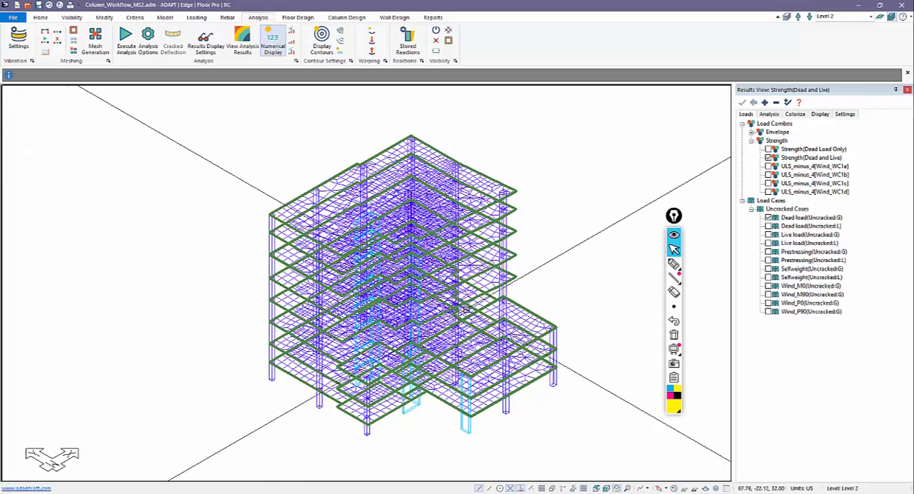
{"action": "left_click", "coordinate": [673, 489]}
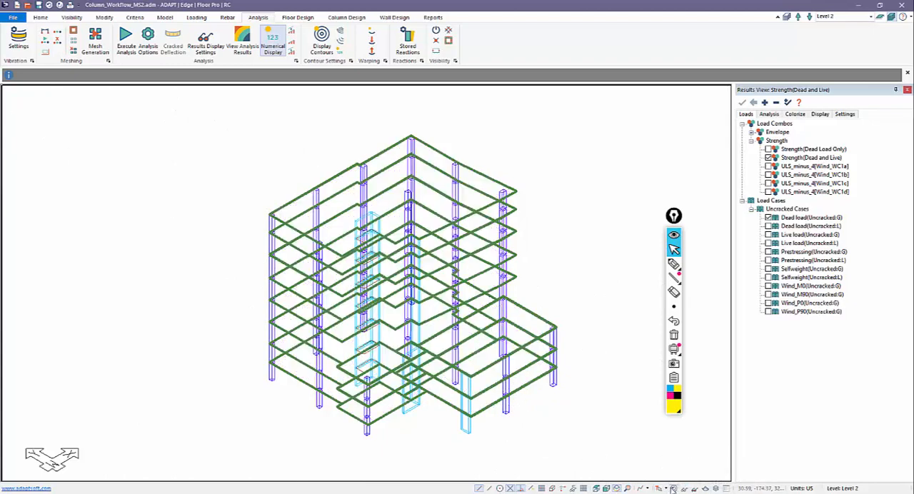
Step: In the 20 x 20 column section type, set the number of vertical bar layers to 2
{"action": "left_click", "coordinate": [349, 18]}
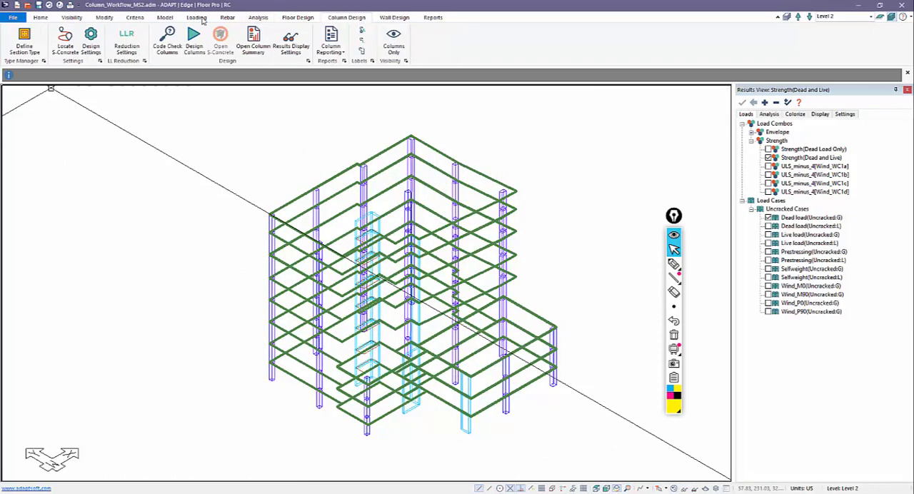
{"action": "left_click", "coordinate": [25, 39]}
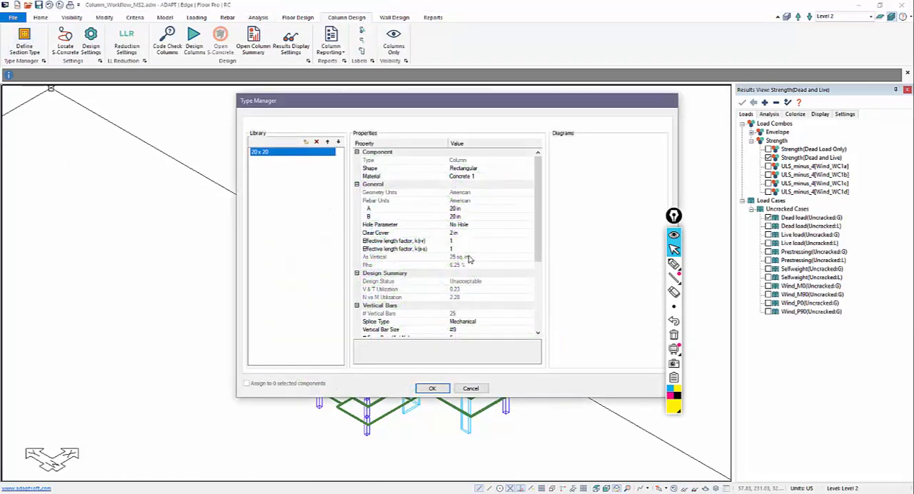
{"action": "left_click", "coordinate": [465, 328]}
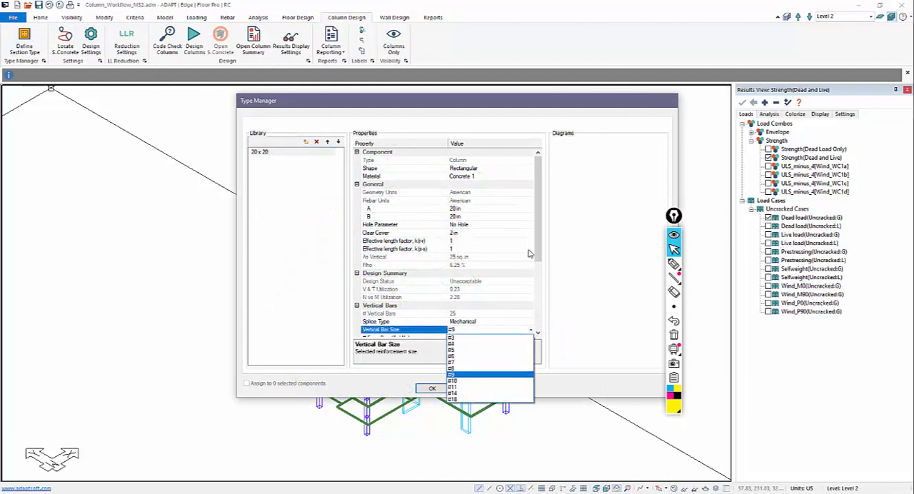
{"action": "left_click_drag", "start_coordinate": [538, 243], "coordinate": [539, 275]}
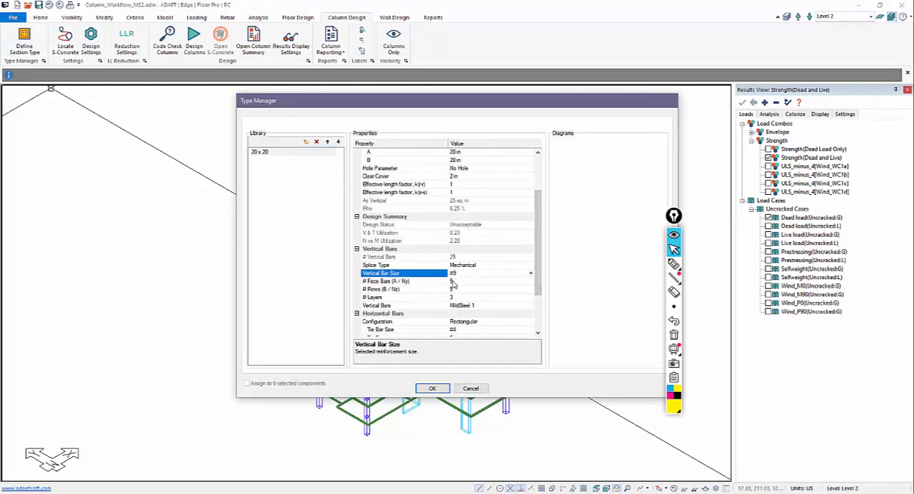
{"action": "left_click", "coordinate": [453, 282]}
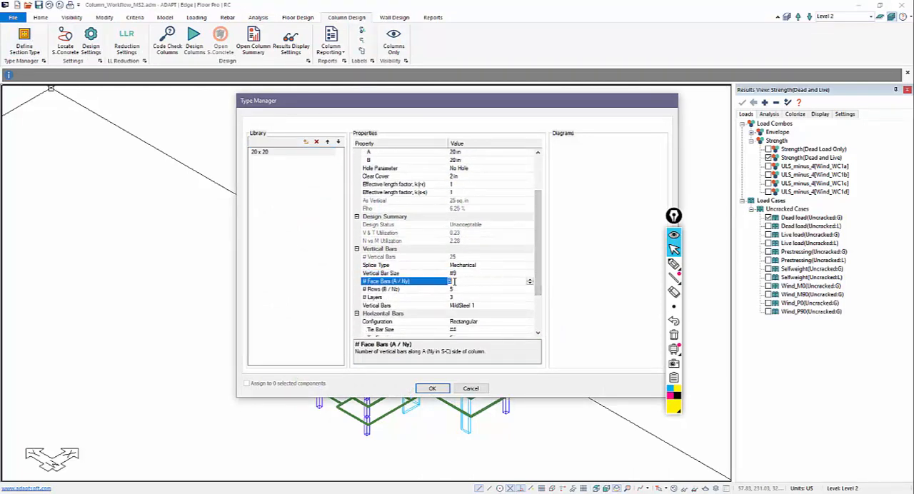
{"action": "left_click", "coordinate": [455, 298]}
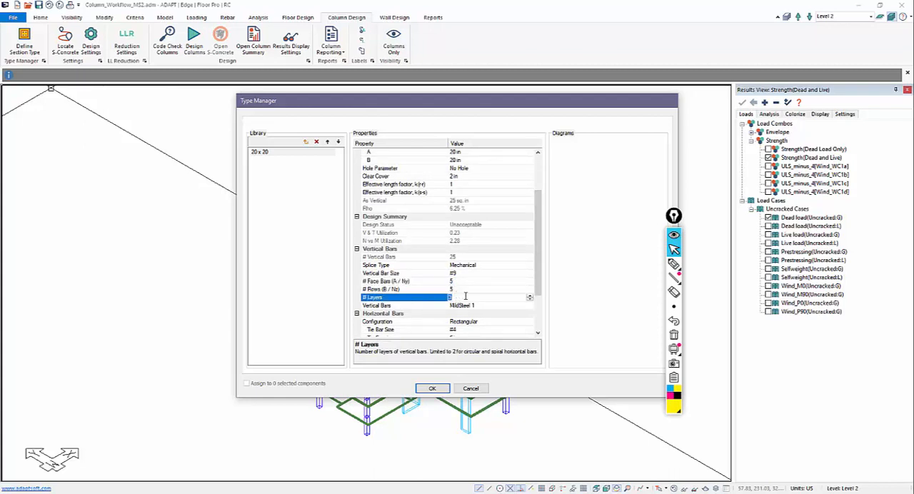
{"action": "left_click", "coordinate": [529, 300]}
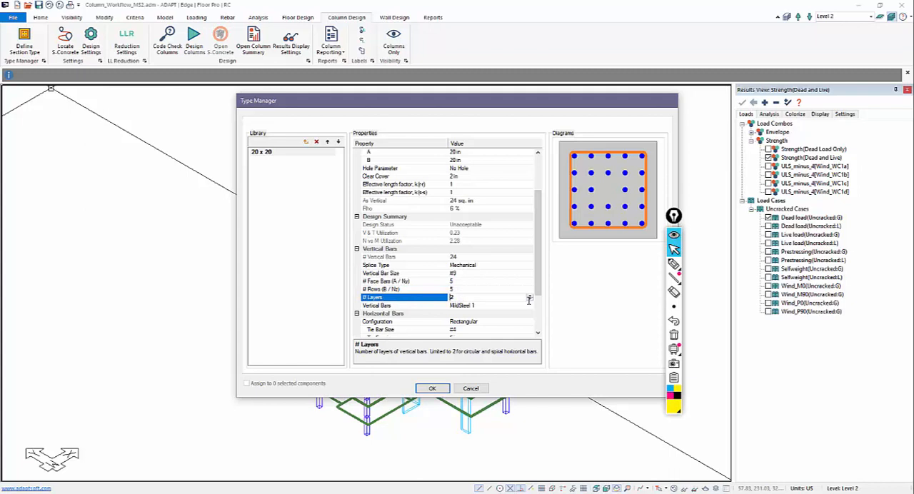
Step: Set the 20 x 20 section's vertical face bars and rows to 3 each and accept the section type changes
{"action": "left_click", "coordinate": [454, 289]}
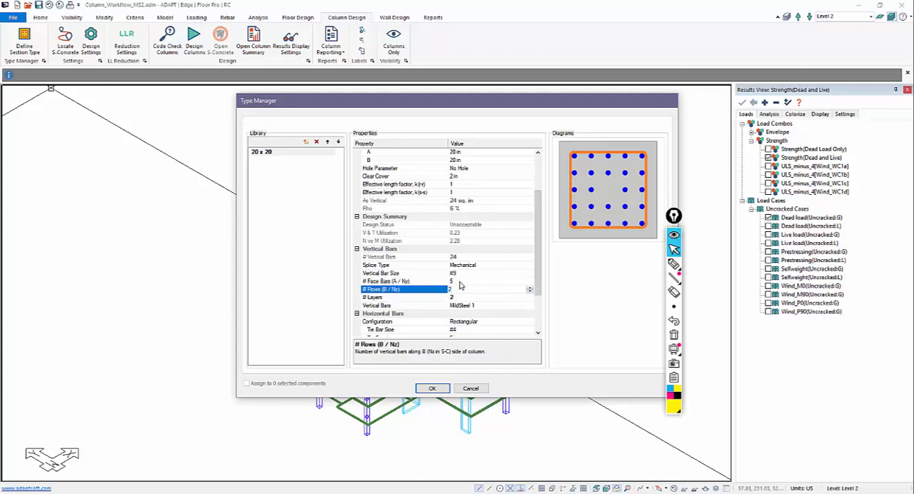
{"action": "left_click", "coordinate": [460, 282]}
{"action": "type", "text": "2"}
{"action": "left_click", "coordinate": [460, 289]}
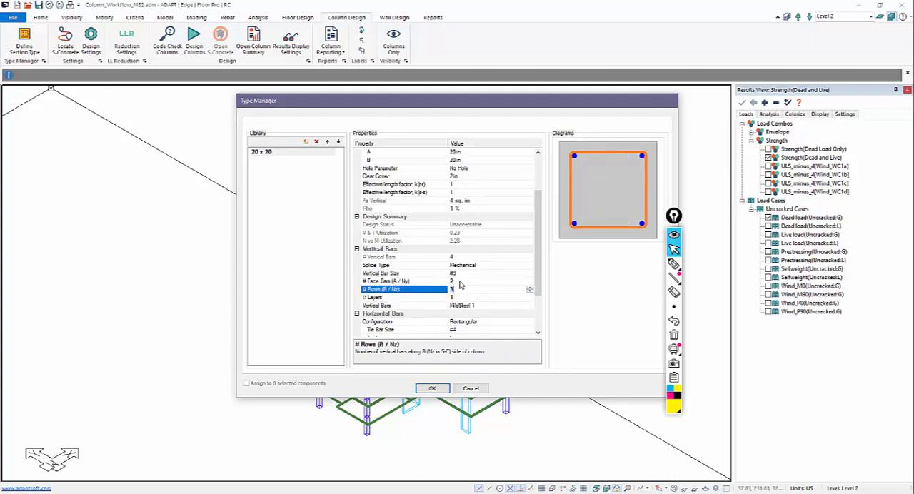
{"action": "left_click", "coordinate": [459, 282]}
{"action": "type", "text": "3"}
{"action": "left_click", "coordinate": [442, 210]}
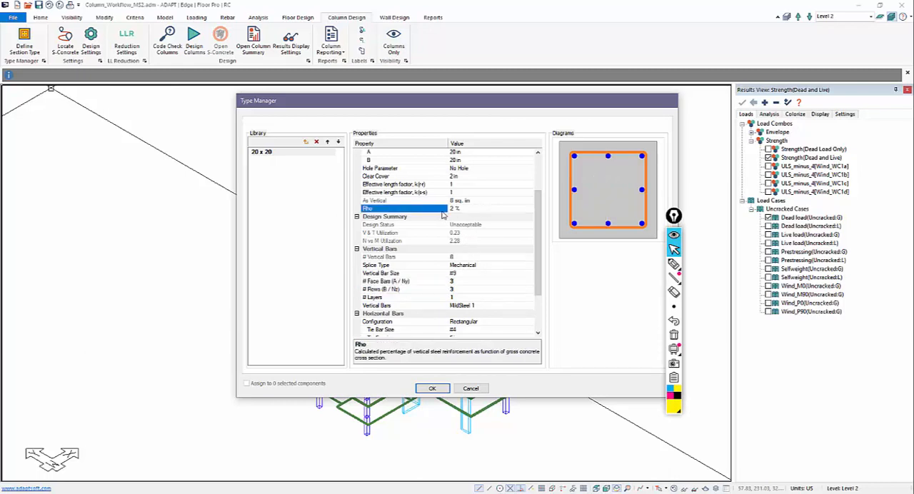
{"action": "left_click", "coordinate": [432, 389]}
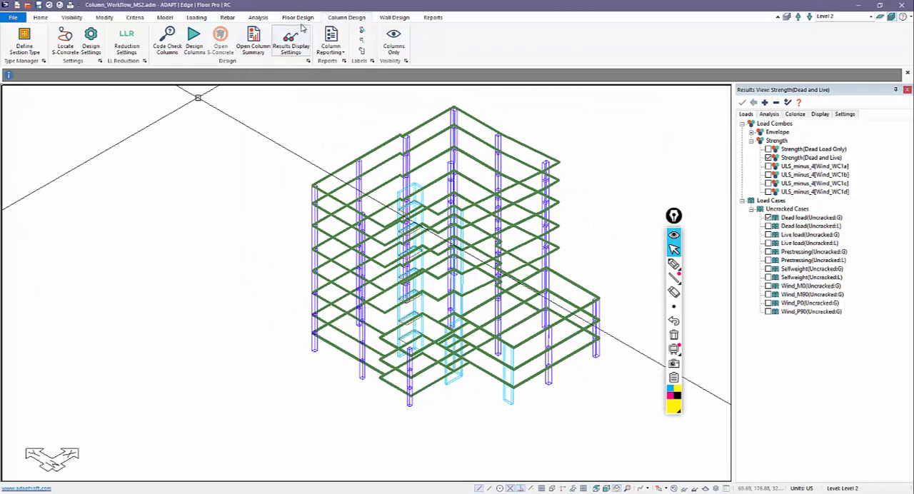
Step: Display only the columns and run the column design for the 20 x 20 design group
{"action": "left_click", "coordinate": [393, 39]}
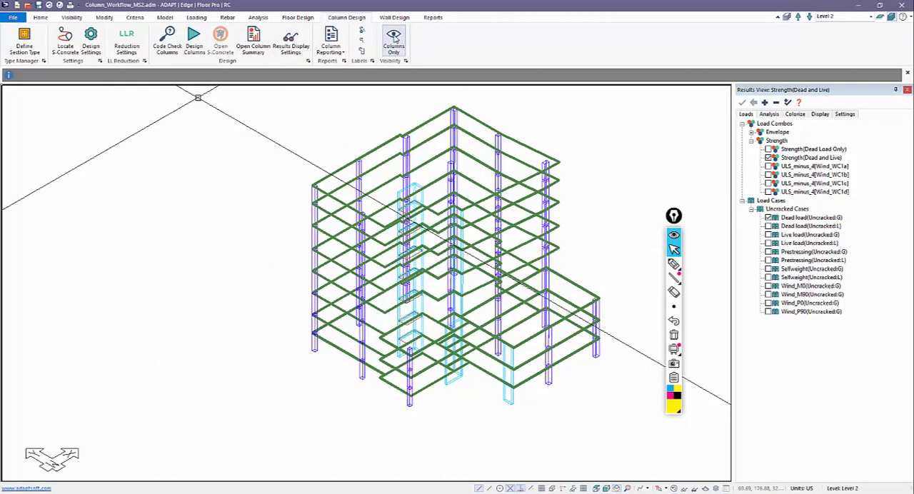
{"action": "left_click", "coordinate": [193, 39]}
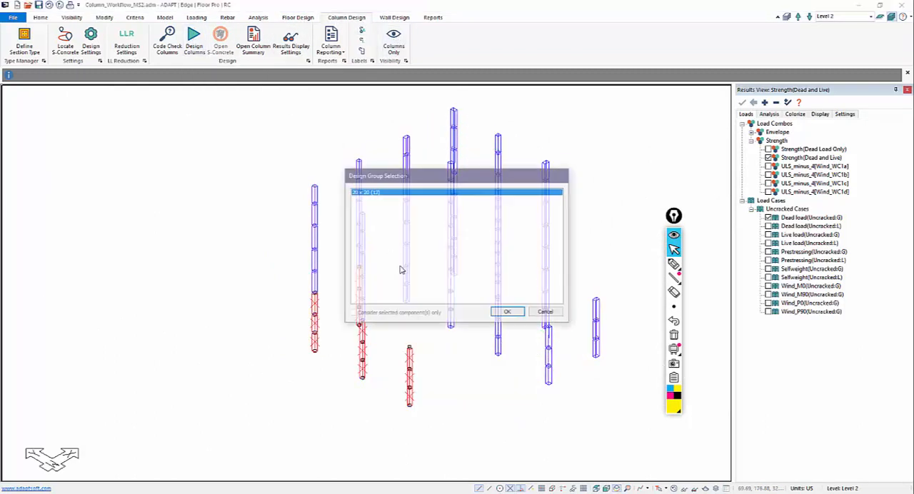
{"action": "left_click", "coordinate": [507, 314]}
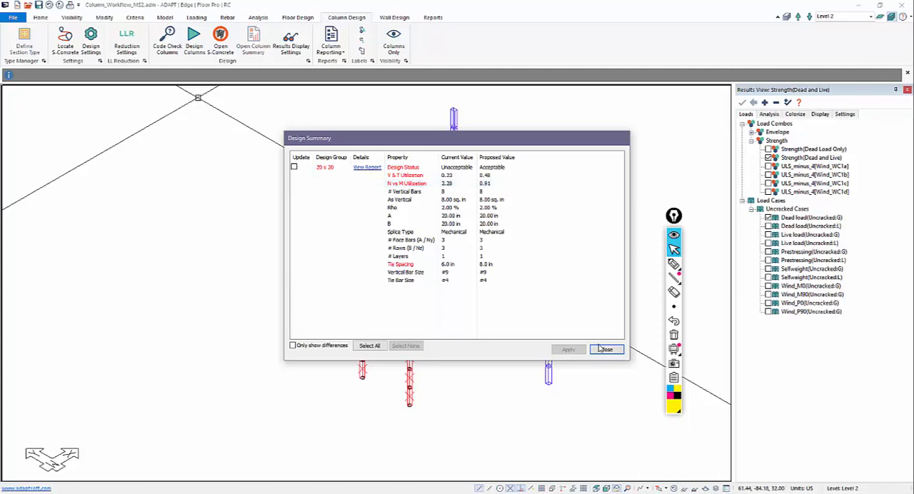
Step: Check the slenderness values in the 20 x 20 group's design report, then close it and the summary without applying the proposal
{"action": "left_click", "coordinate": [366, 167]}
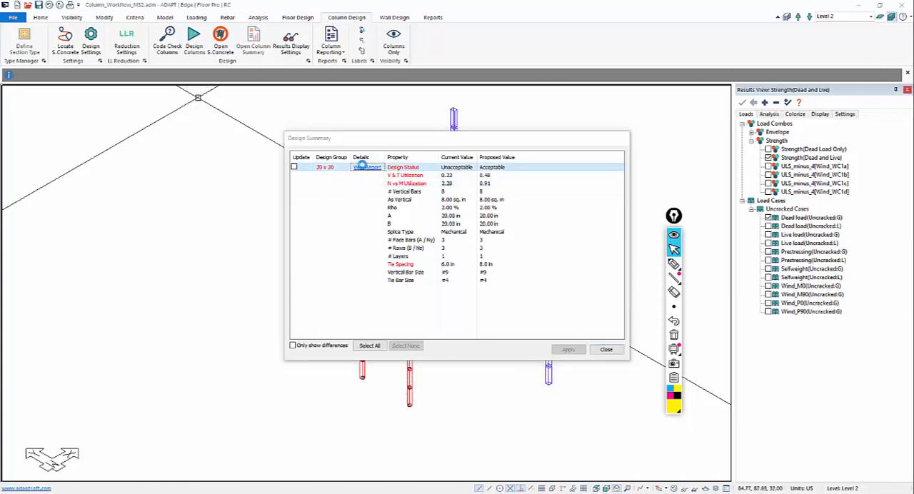
{"action": "scroll", "coordinate": [146, 218], "scroll_direction": "down", "scroll_amount": 5}
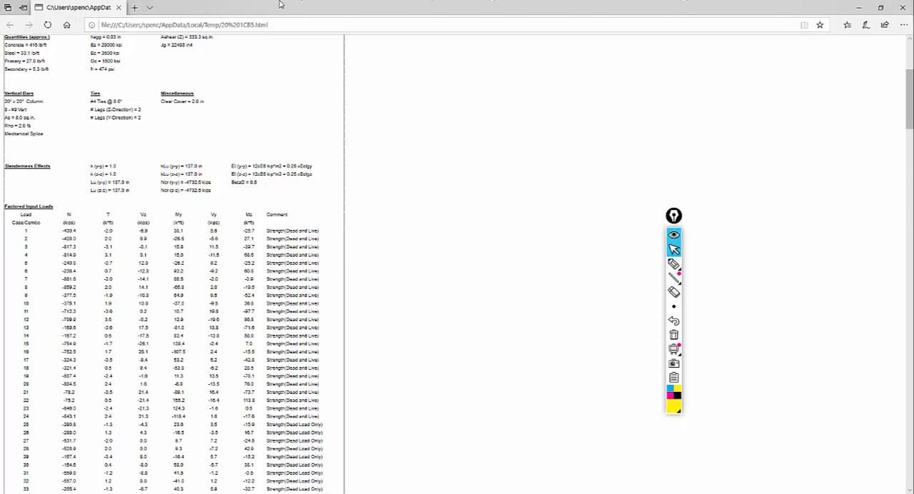
{"action": "left_click", "coordinate": [119, 7]}
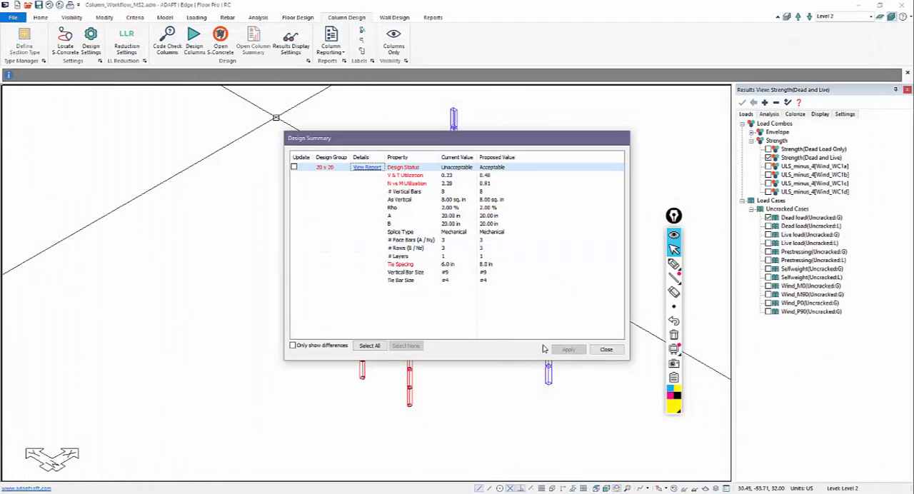
{"action": "left_click", "coordinate": [604, 347]}
Step: Rerun the column design for the 20 x 20 design group
{"action": "scroll", "coordinate": [423, 405], "scroll_direction": "up", "scroll_amount": 3}
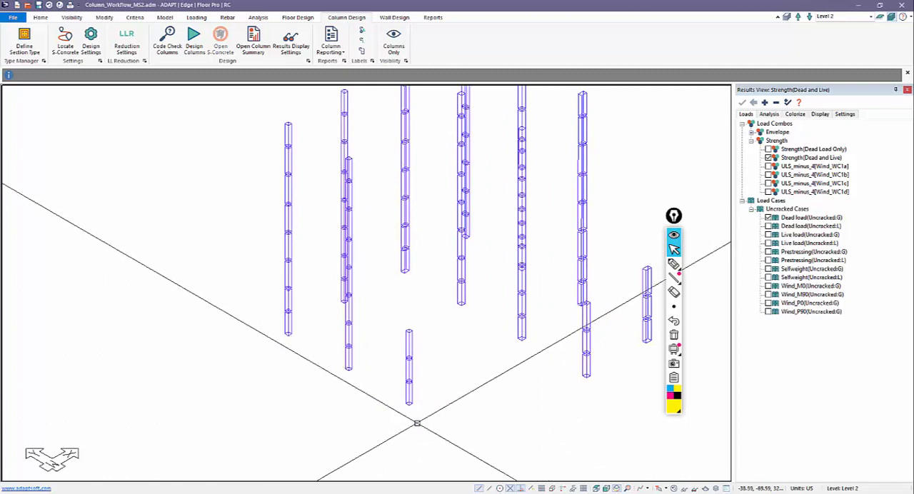
{"action": "left_click", "coordinate": [193, 39]}
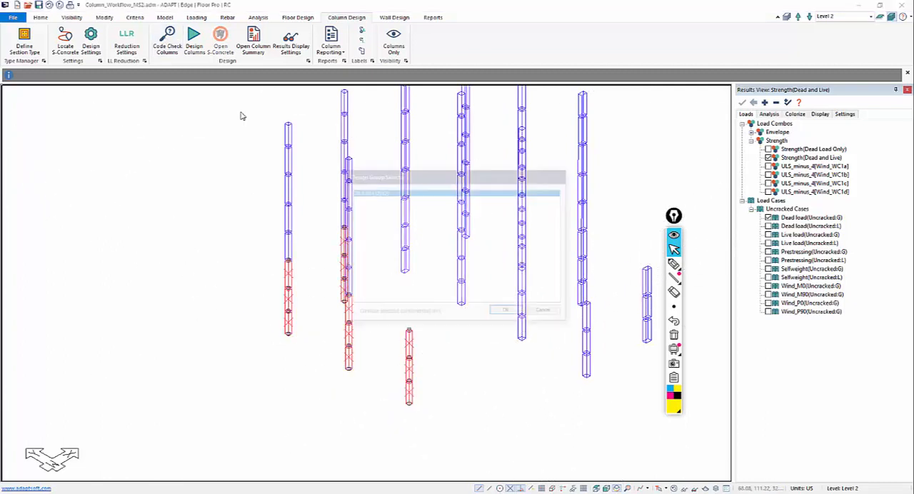
{"action": "left_click", "coordinate": [506, 312]}
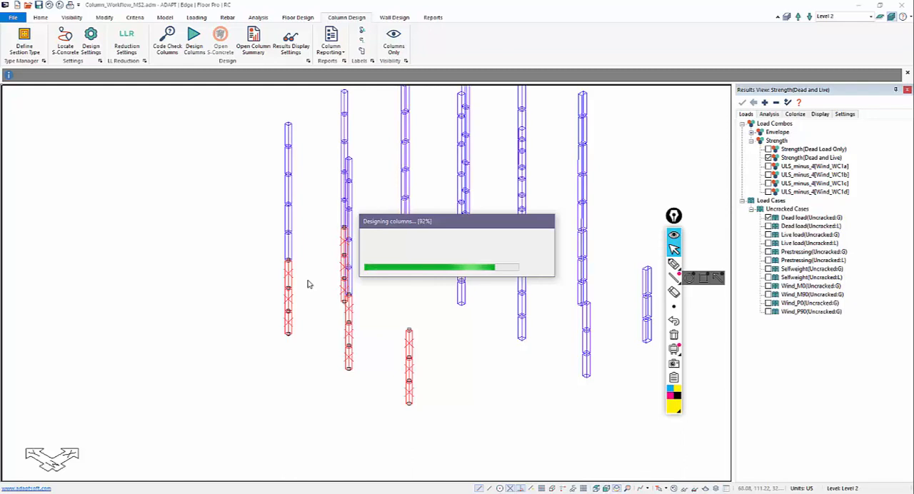
{"action": "left_click", "coordinate": [308, 285]}
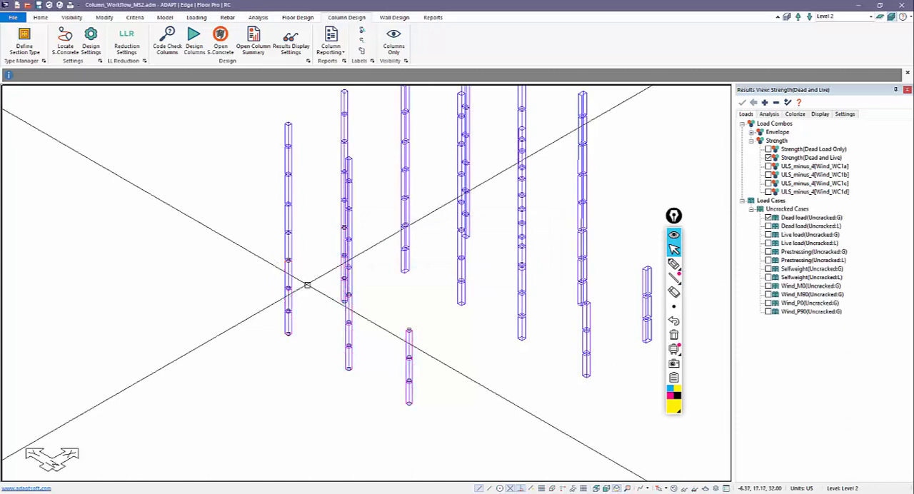
Step: Examine the unbraced lengths in the short corner column's lowest segment design summary, then close the report and deselect the segment
{"action": "scroll", "coordinate": [380, 416], "scroll_direction": "up", "scroll_amount": 1}
{"action": "scroll", "coordinate": [391, 399], "scroll_direction": "up", "scroll_amount": 3}
{"action": "right_click", "coordinate": [419, 396]}
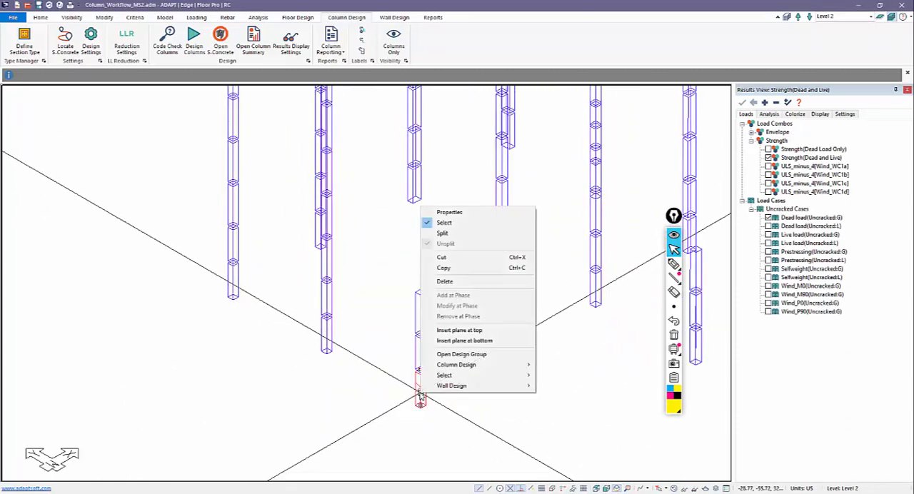
{"action": "mouse_move", "coordinate": [468, 364]}
{"action": "left_click", "coordinate": [578, 398]}
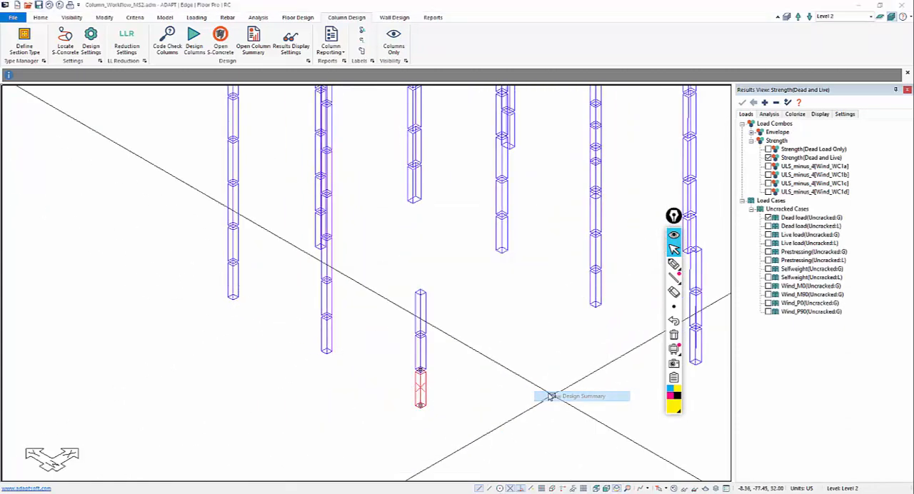
{"action": "scroll", "coordinate": [114, 258], "scroll_direction": "down", "scroll_amount": 3}
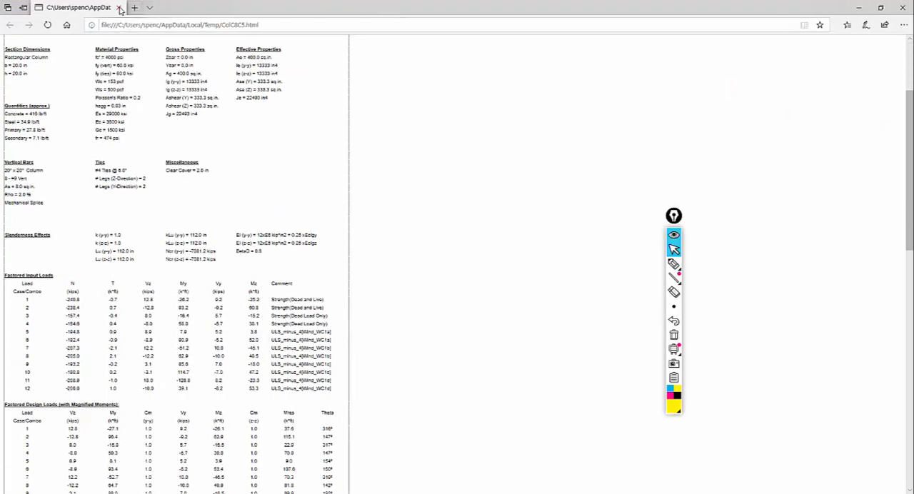
{"action": "left_click", "coordinate": [119, 8]}
{"action": "key", "text": "Escape"}
Step: View the design summary of the short corner column's uppermost segment to check its unbraced lengths, then close the report
{"action": "right_click", "coordinate": [421, 325]}
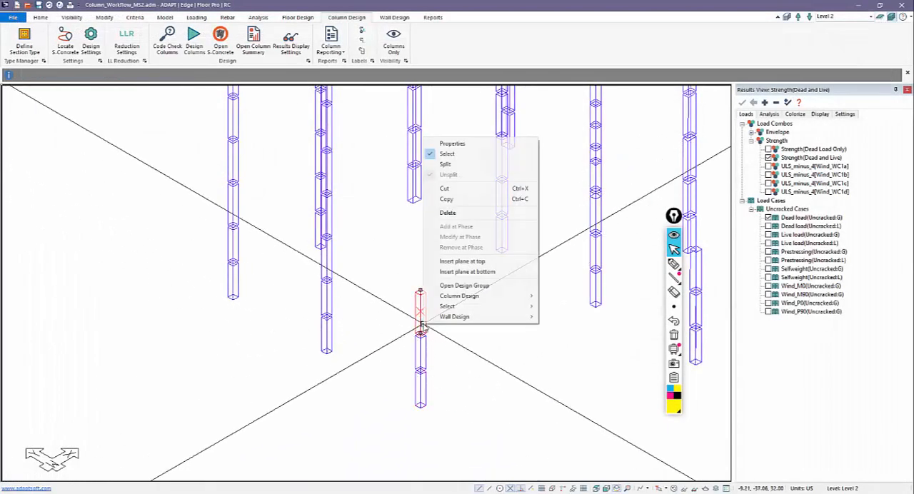
{"action": "mouse_move", "coordinate": [499, 306]}
{"action": "left_click", "coordinate": [543, 326]}
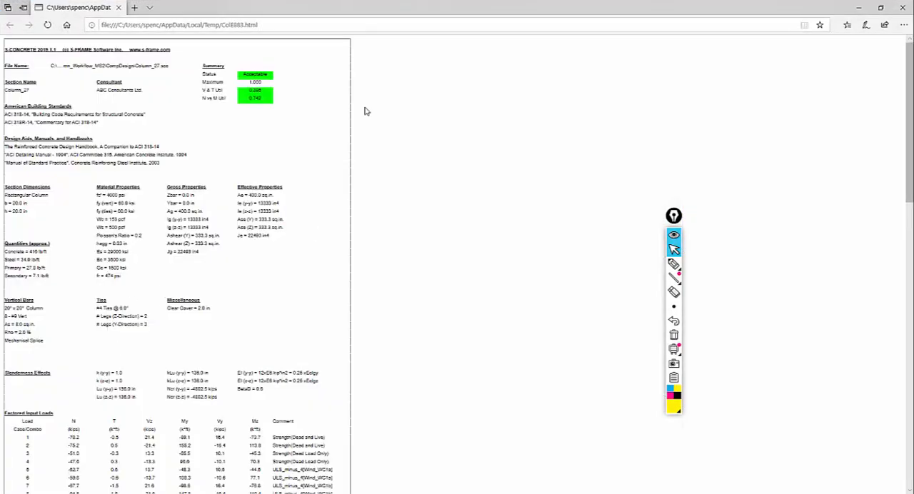
{"action": "left_click", "coordinate": [119, 8]}
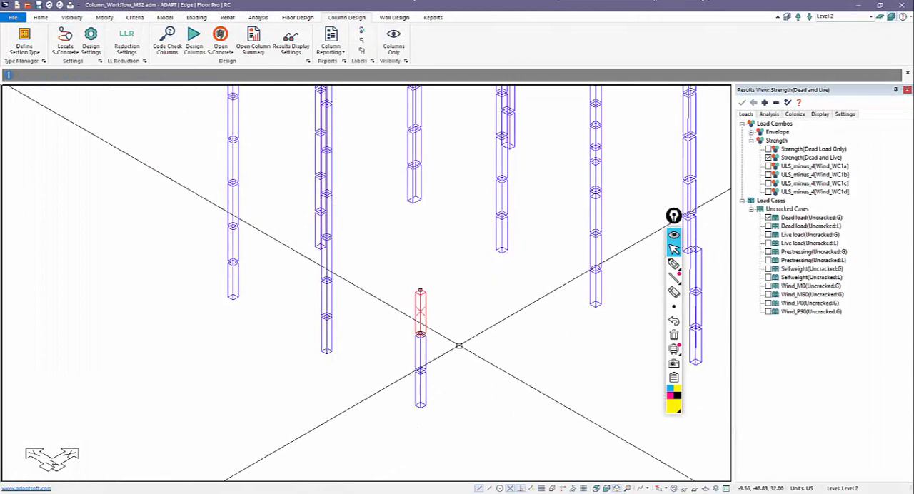
Step: Open the design summary of the short corner column's middle segment to check its unbraced lengths
{"action": "right_click", "coordinate": [421, 351]}
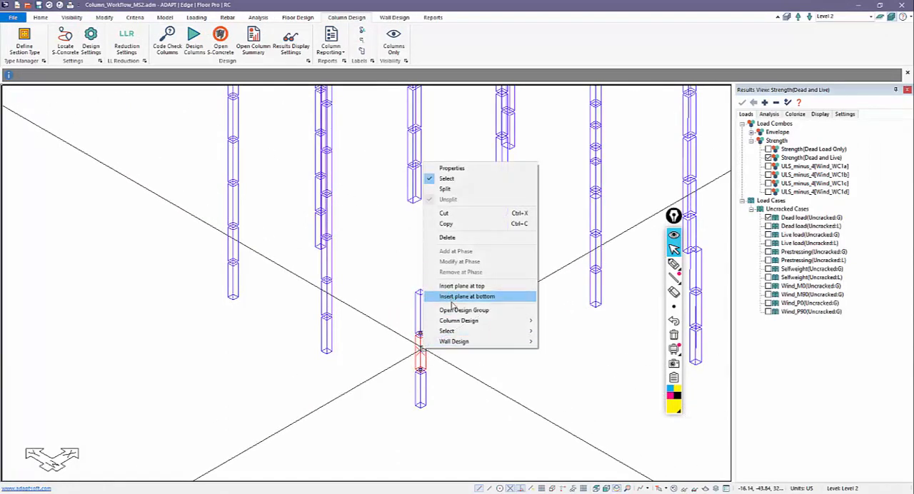
{"action": "mouse_move", "coordinate": [484, 321]}
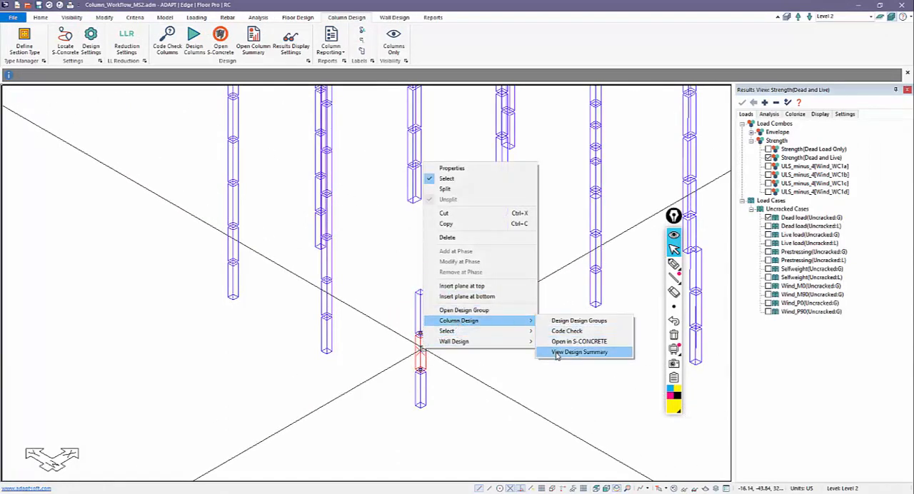
{"action": "left_click", "coordinate": [574, 352]}
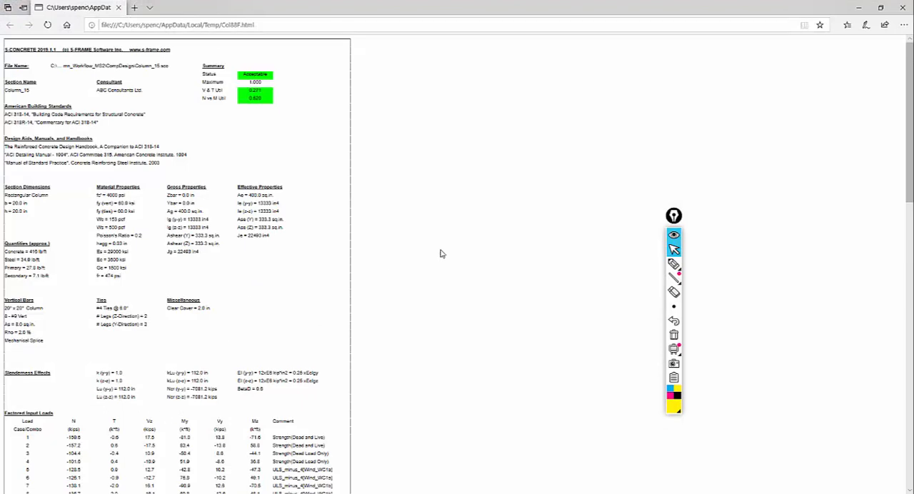
Step: Close the middle segment's design summary report and deselect the segment
{"action": "left_click", "coordinate": [118, 7]}
{"action": "left_click", "coordinate": [459, 388]}
{"action": "scroll", "coordinate": [459, 388], "scroll_direction": "down", "scroll_amount": 5}
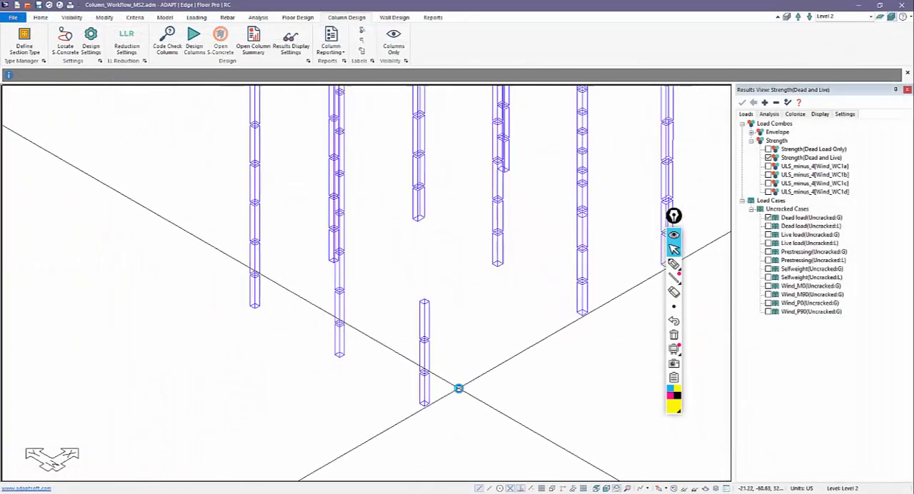
Step: Display the column Status from the Design Group Results, then from the Individual Column Design Results
{"action": "left_click", "coordinate": [769, 114]}
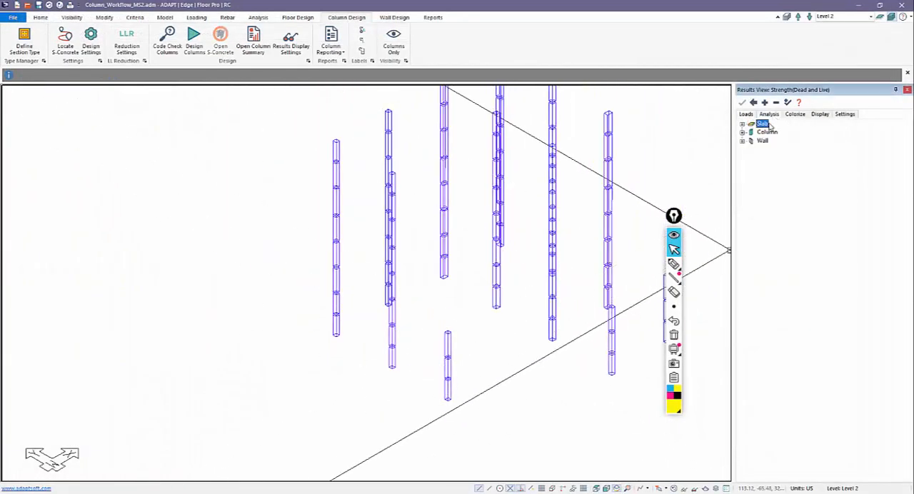
{"action": "left_click", "coordinate": [742, 133]}
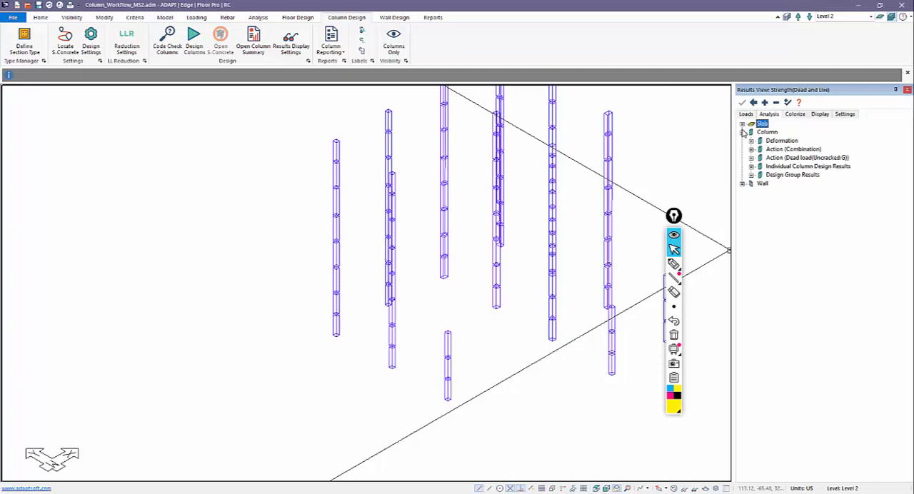
{"action": "left_click", "coordinate": [750, 174]}
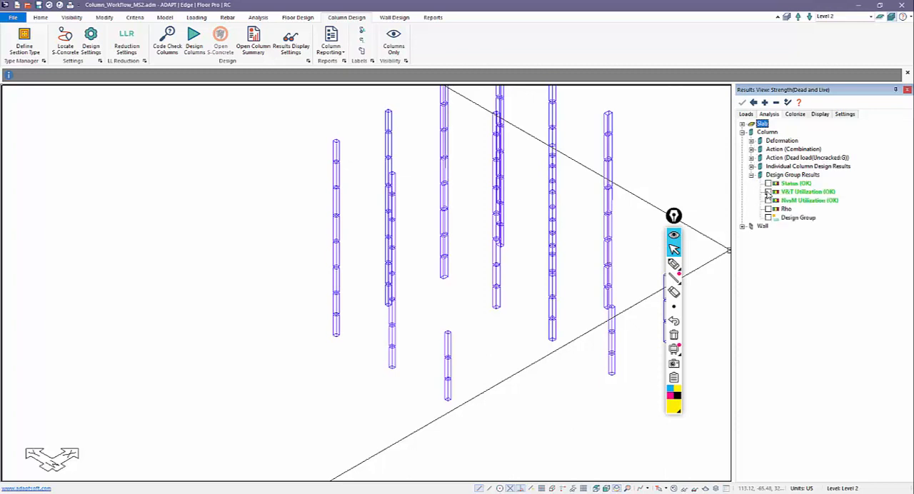
{"action": "left_click", "coordinate": [764, 184]}
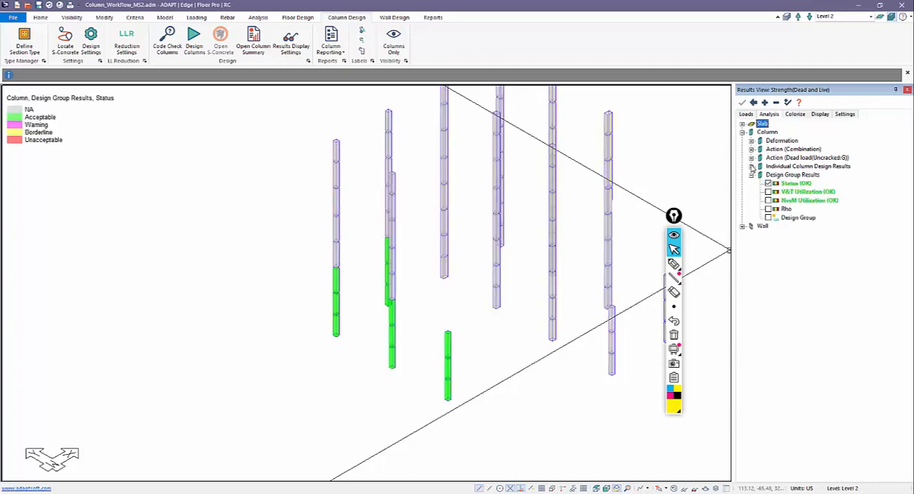
{"action": "left_click", "coordinate": [751, 166]}
{"action": "left_click", "coordinate": [768, 174]}
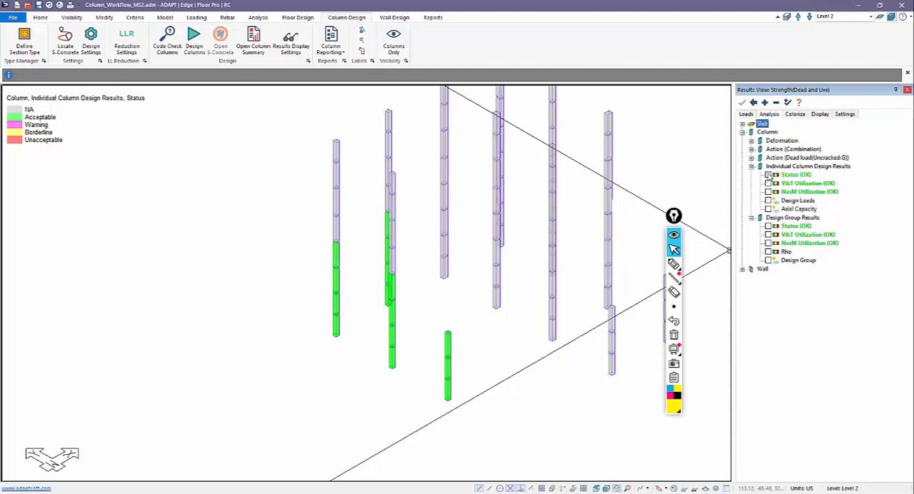